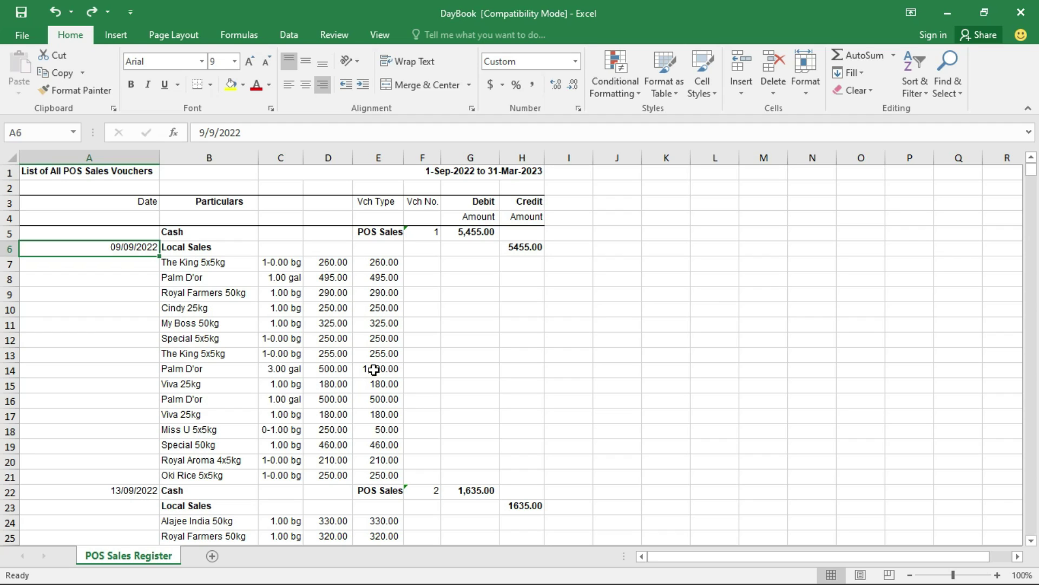
Move voucher 1's date 09/09/2022 to A7 and copy it down through A21
left_click(429, 337)
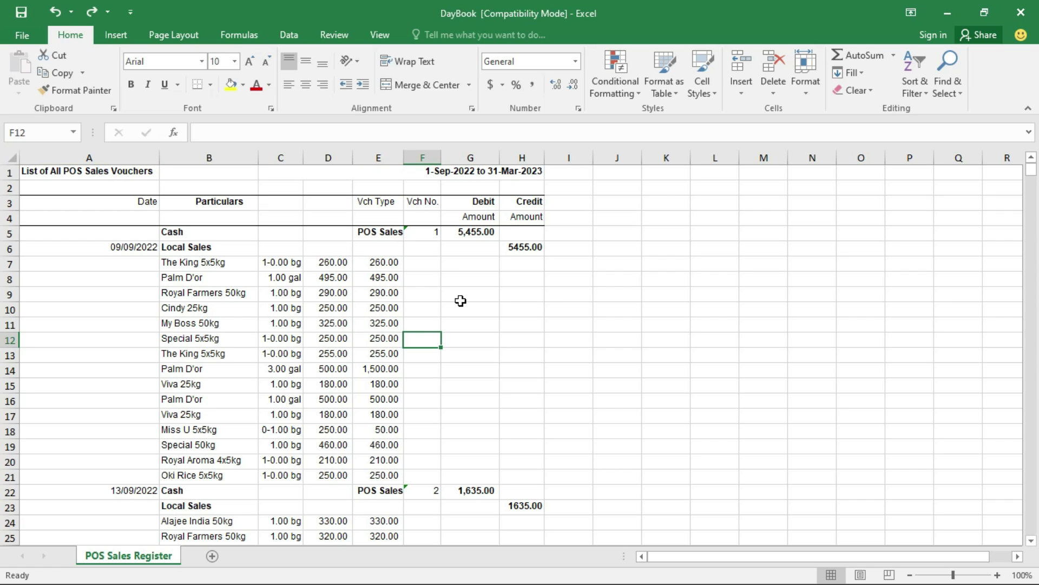
scroll(458, 297, "down", 1)
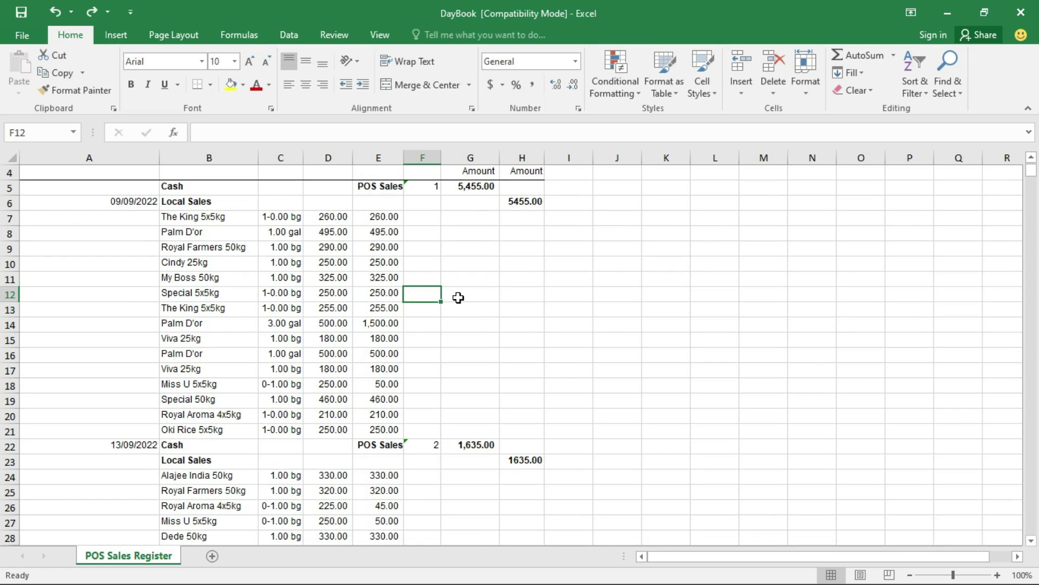
scroll(458, 297, "up", 1)
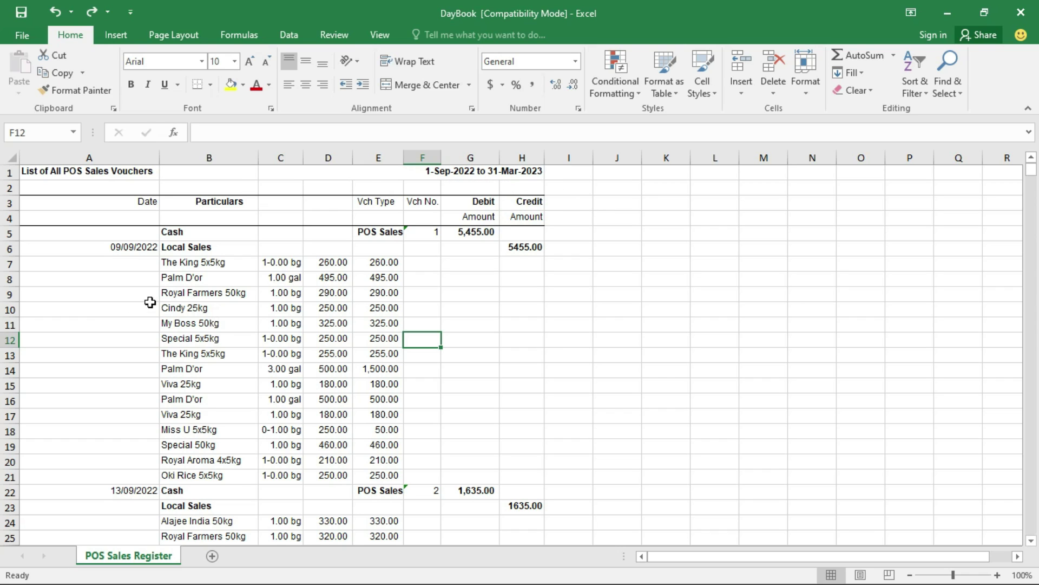
scroll(144, 297, "down", 2)
scroll(145, 290, "up", 2)
scroll(115, 226, "down", 2)
scroll(116, 226, "up", 2)
left_click(142, 246)
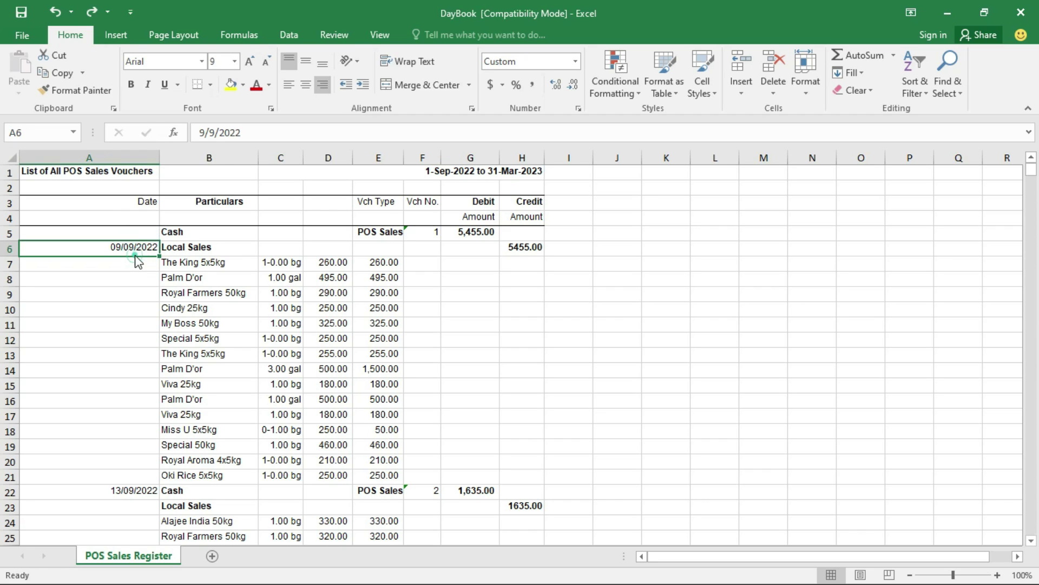
left_click_drag(134, 255, 153, 489)
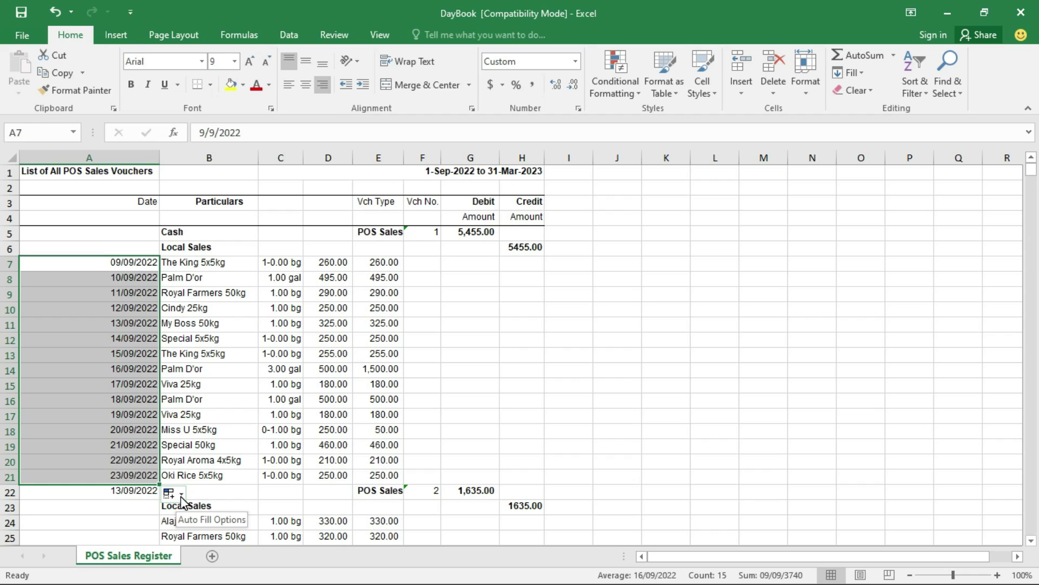
left_click(181, 494)
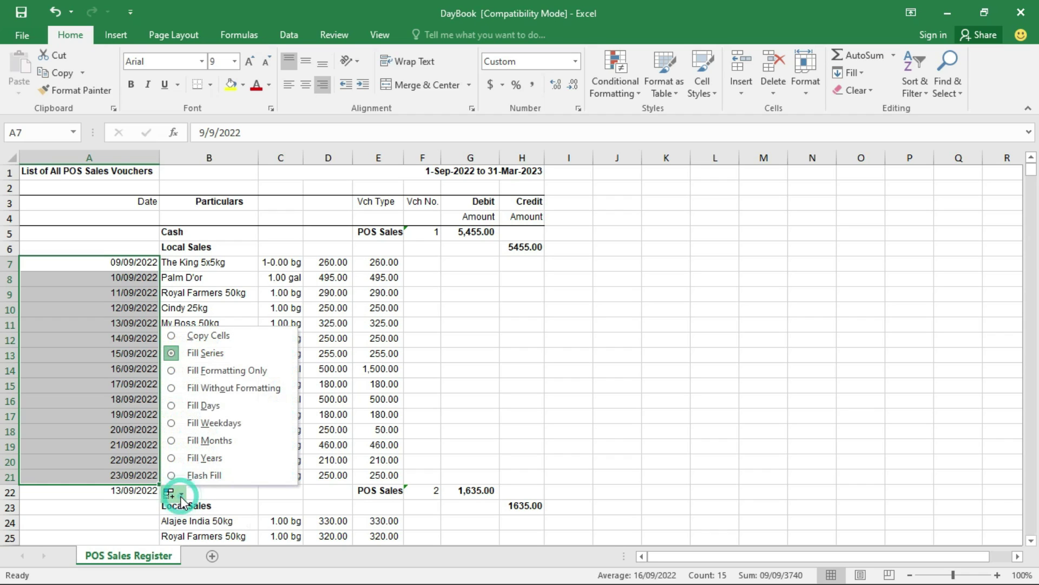
left_click(173, 336)
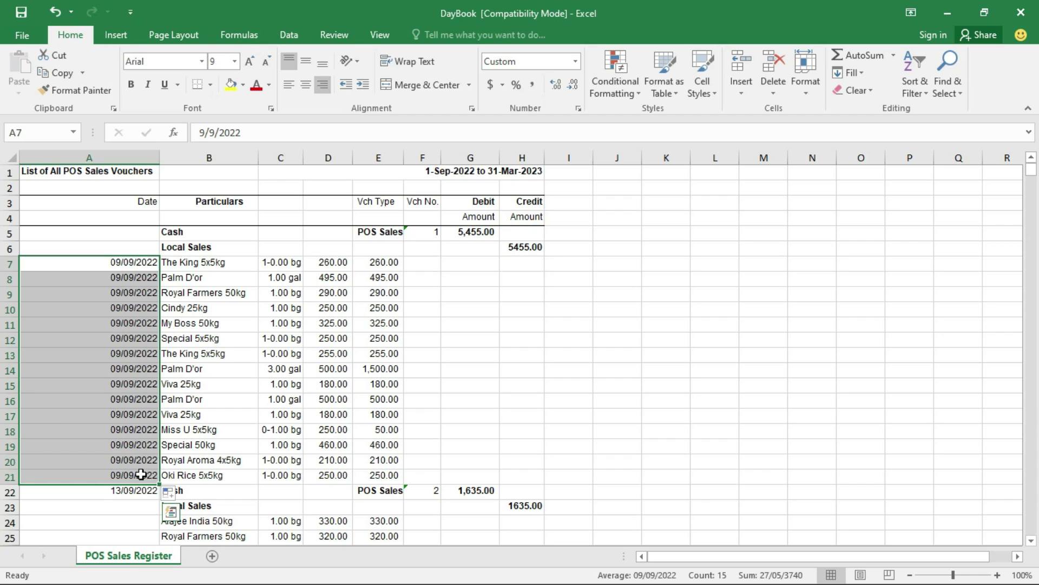
Delete voucher 1's Local Sales row 6 and Cash row 5
left_click(11, 249)
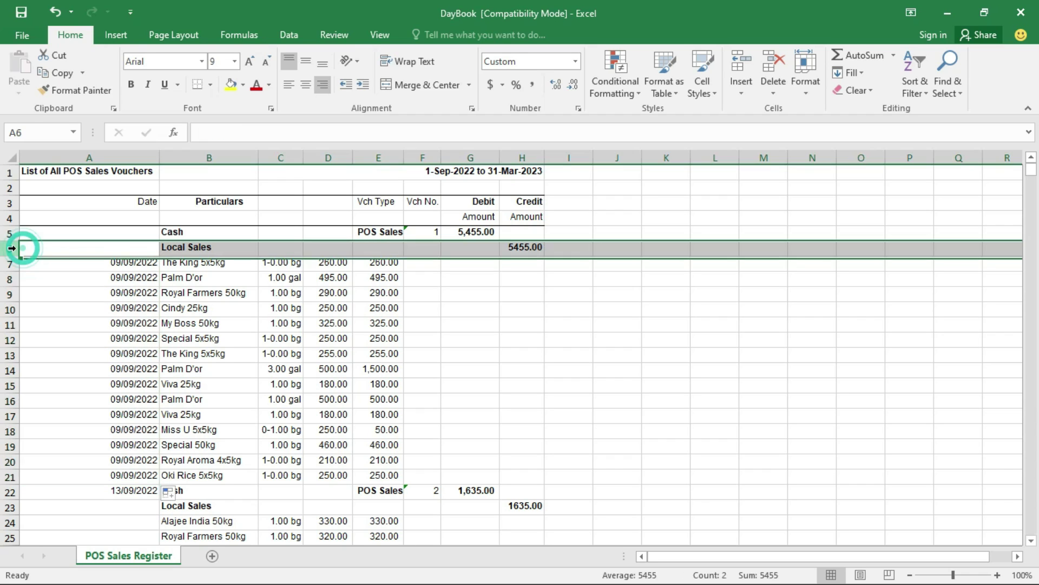
left_click(772, 66)
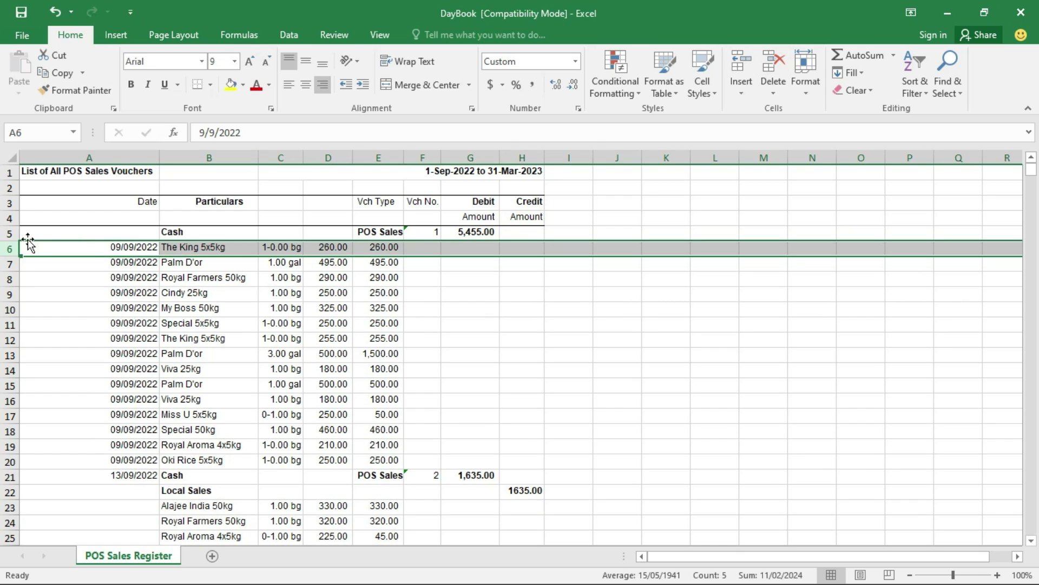
left_click(12, 233)
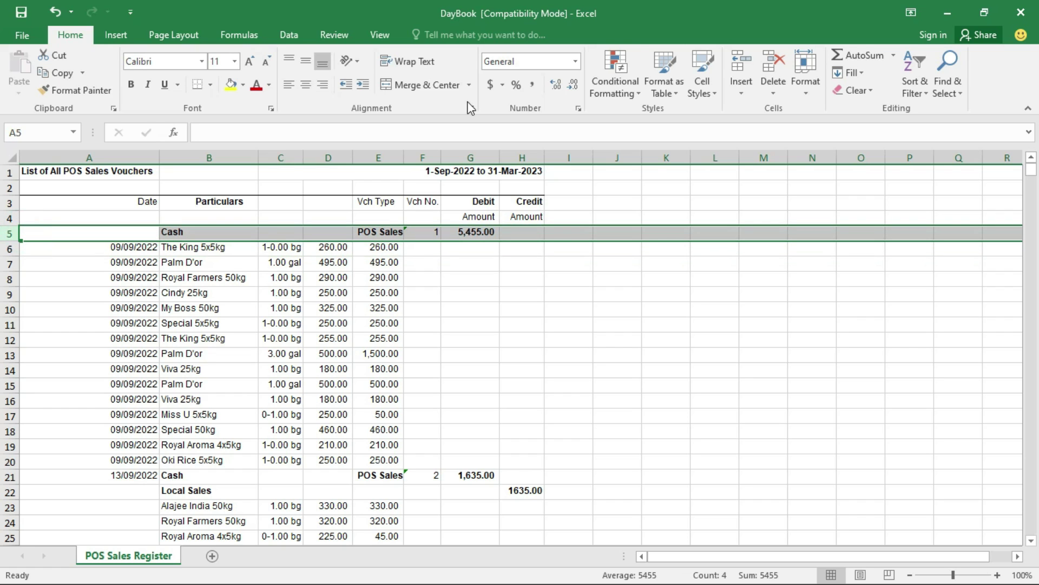
left_click(773, 62)
Move 13/09/2022 to A22 and copy it down through row 28
scroll(341, 373, "down", 5)
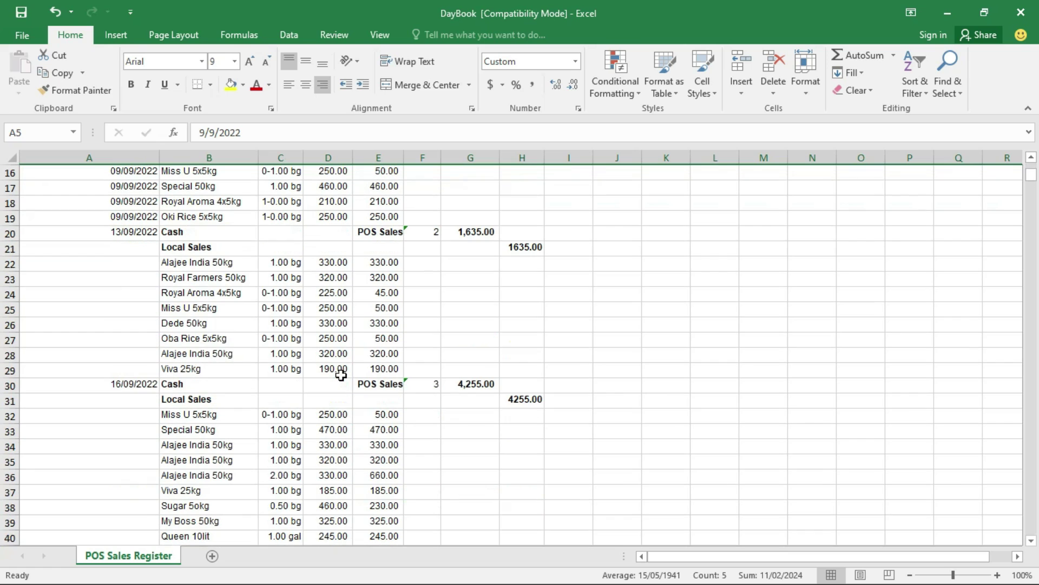
left_click(139, 263)
left_click(134, 232)
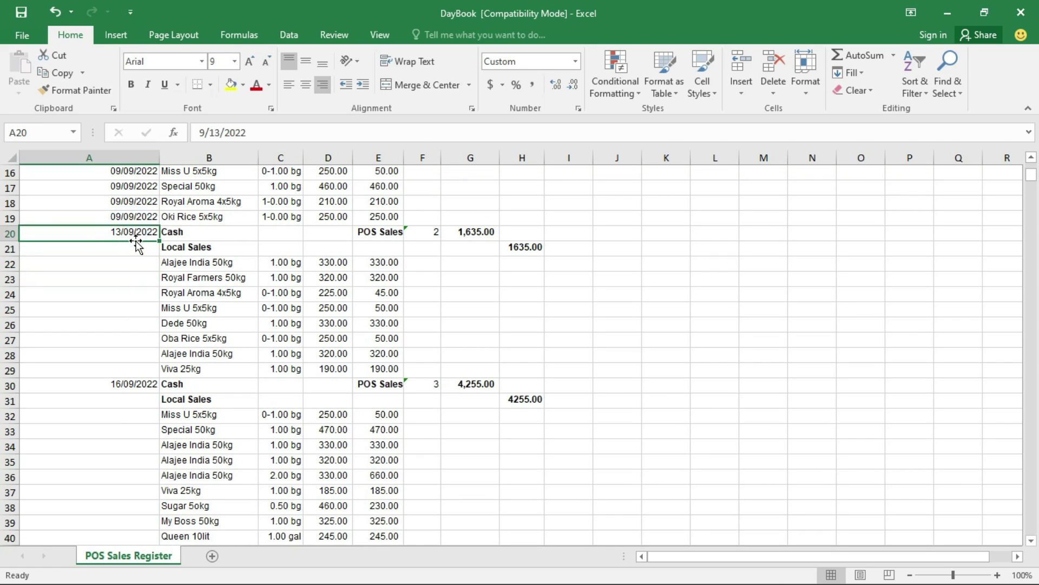
left_click_drag(136, 242, 135, 265)
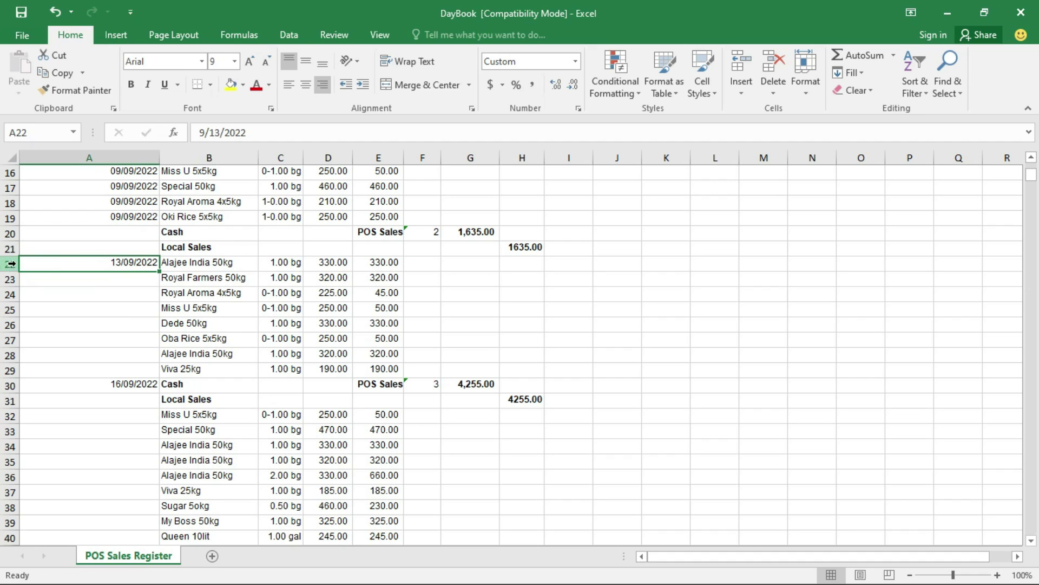
left_click_drag(11, 263, 12, 369)
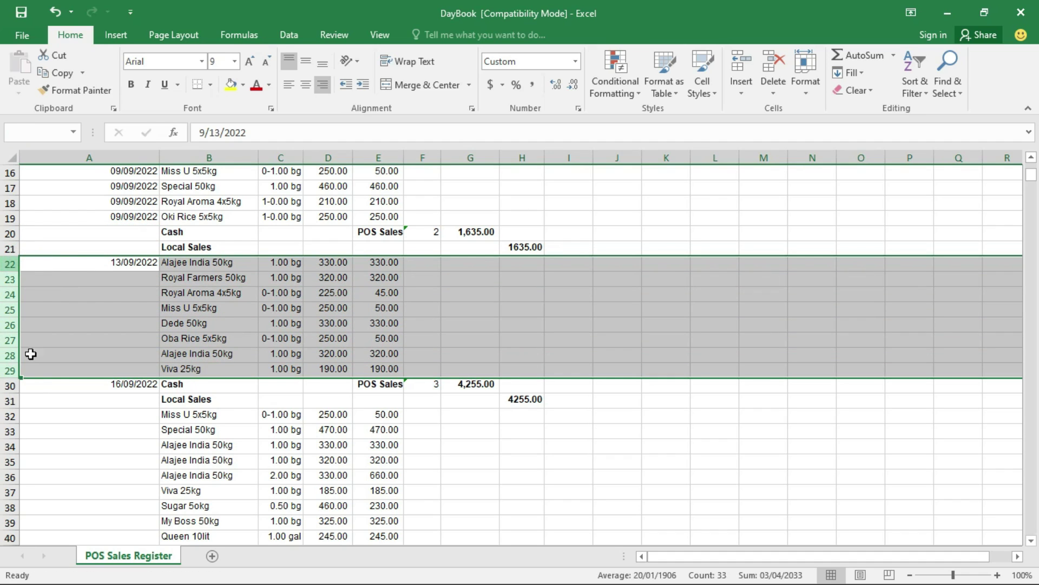
left_click(111, 262)
left_click_drag(158, 269, 156, 364)
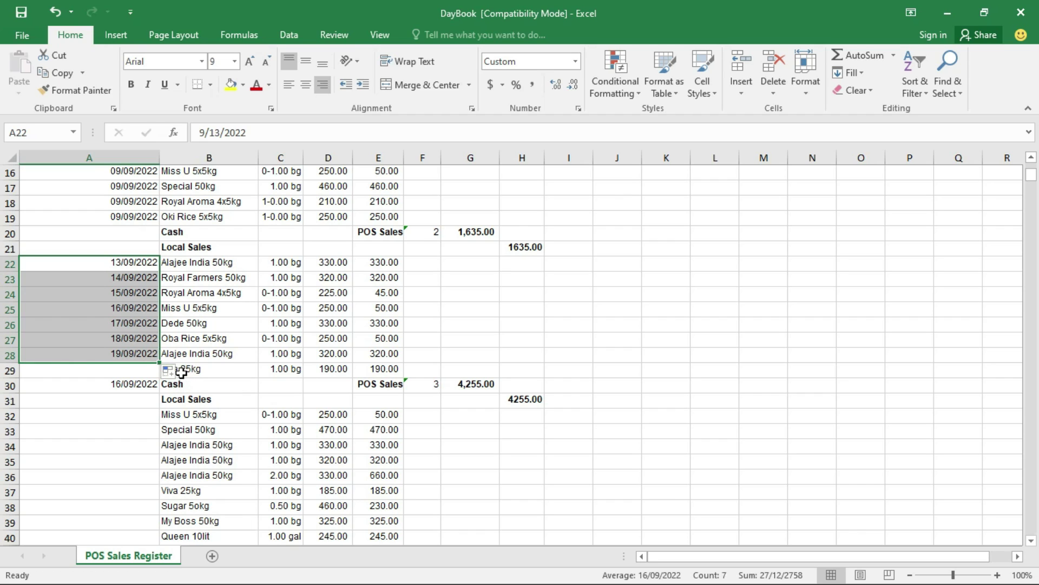
left_click(169, 371)
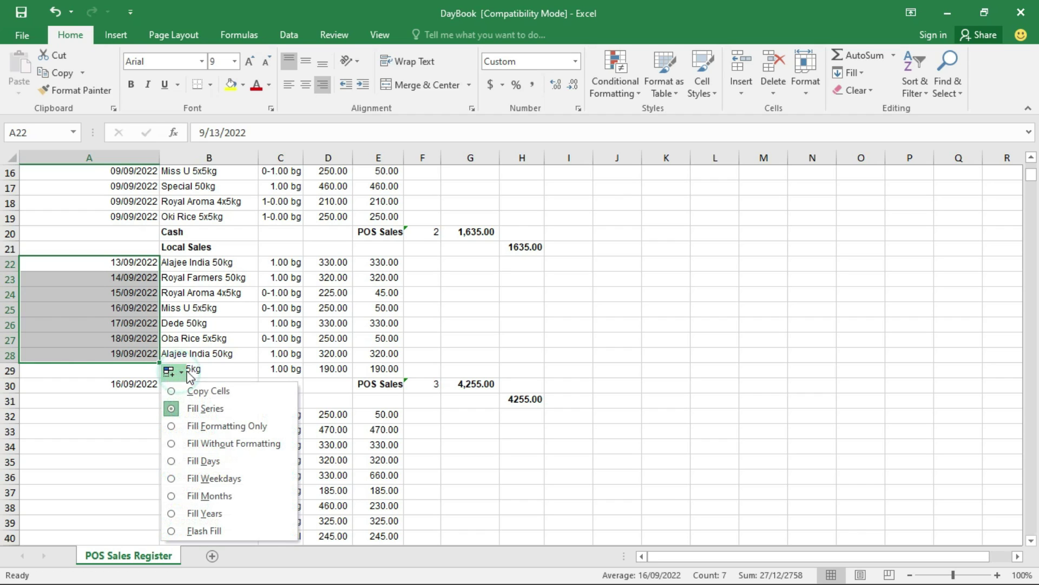
left_click(207, 391)
Copy the 13/09/2022 date from A28 into A29
left_click(140, 355)
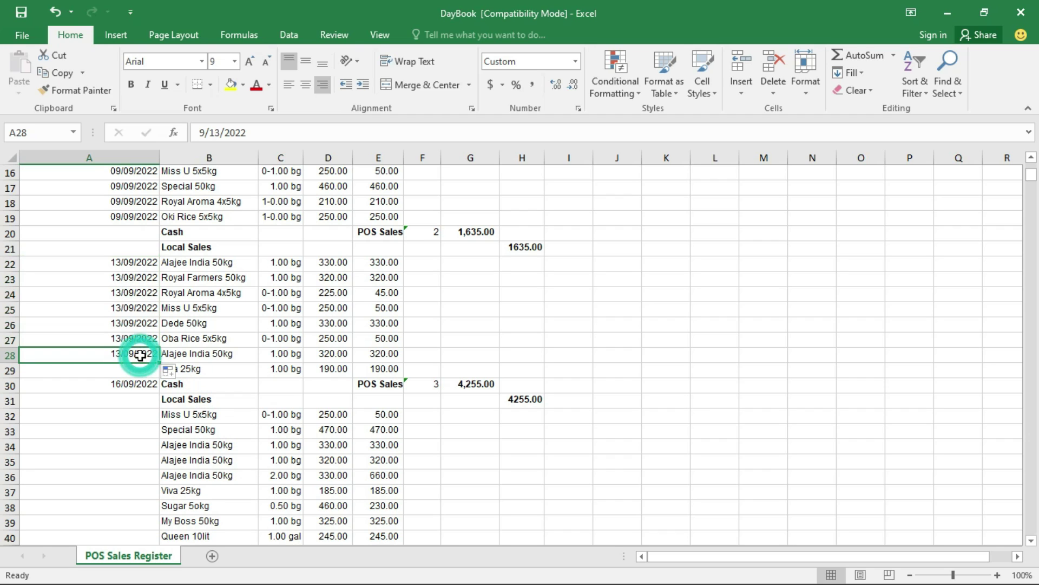
key("ctrl+c")
left_click(143, 371)
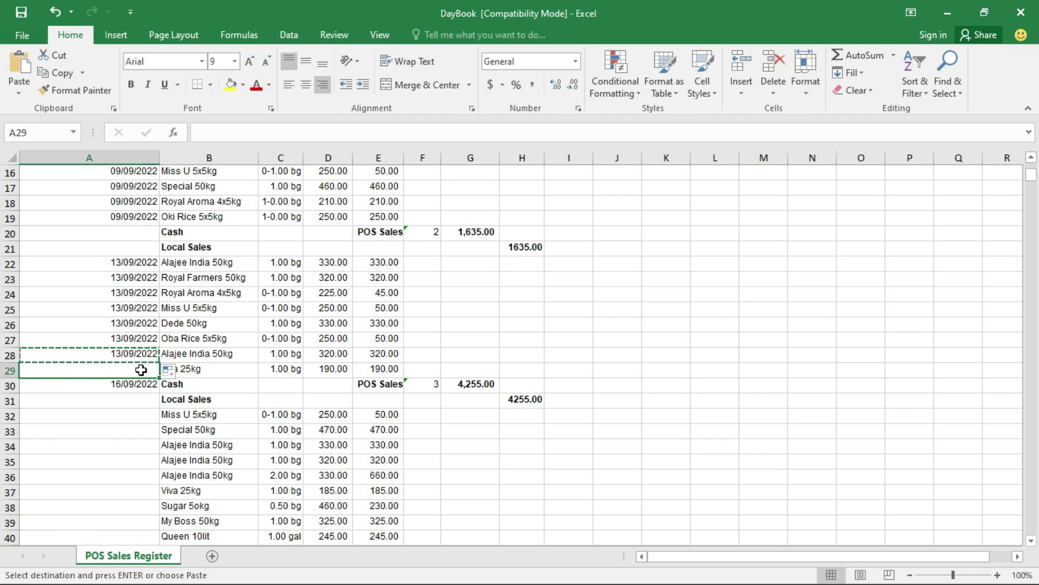
left_click(142, 354)
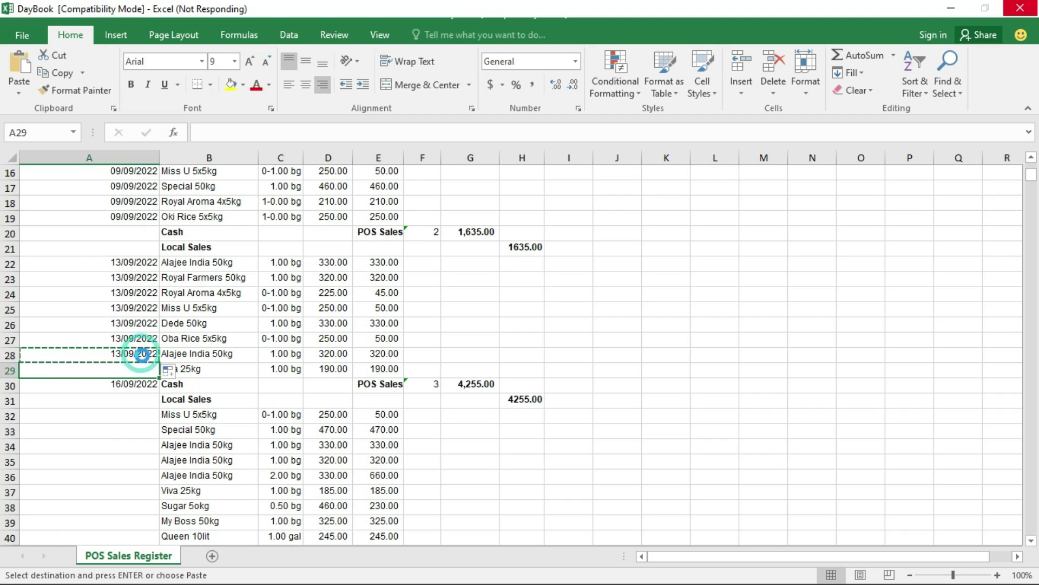
Move 16/09/2022 down to A32 and select the third voucher's Cash and Local Sales rows
left_click(134, 385)
left_click_drag(138, 395, 142, 416)
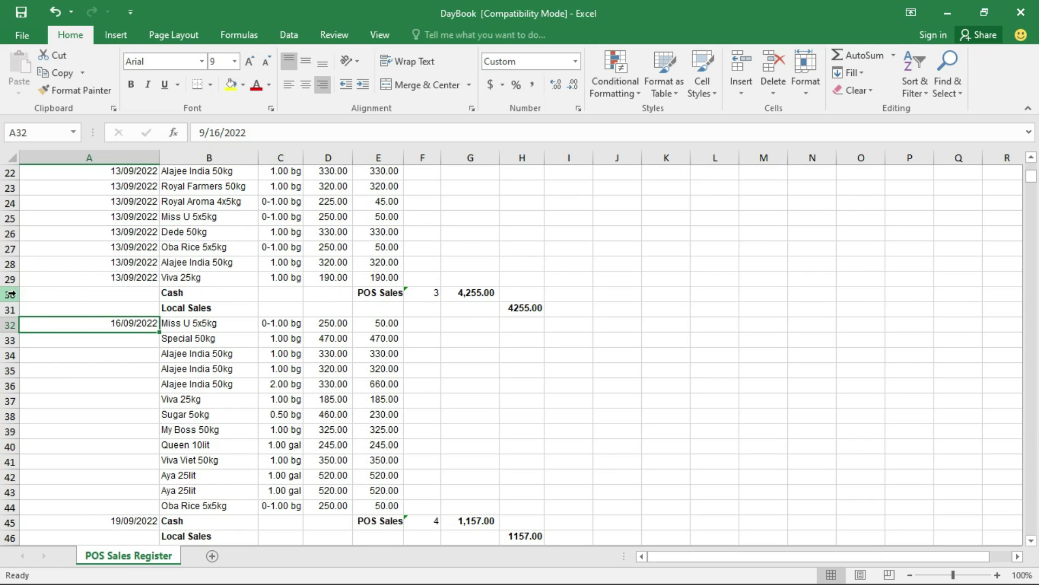
left_click_drag(11, 294, 10, 310)
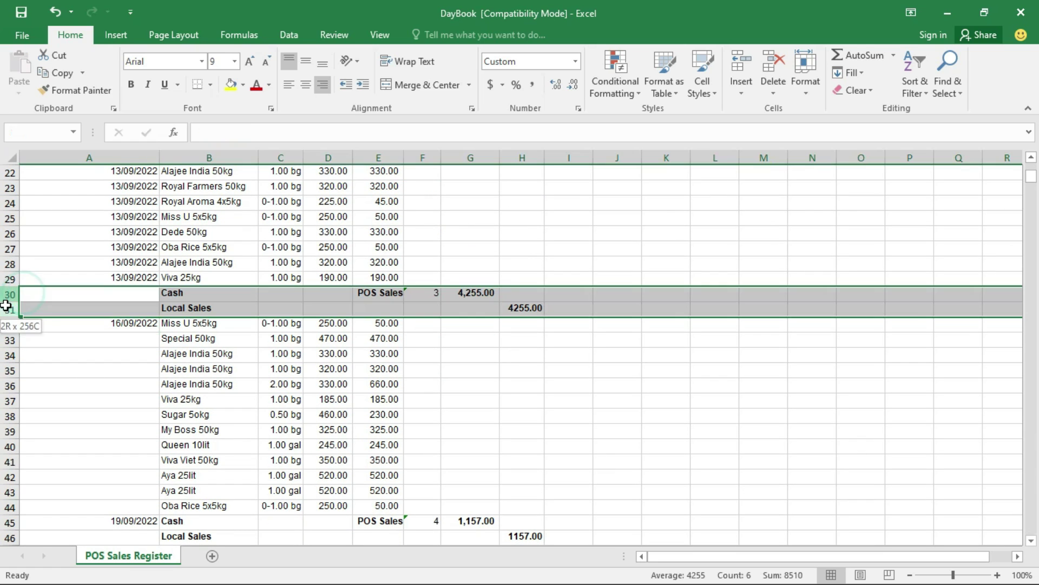
Delete voucher 3's Cash and Local Sales rows and copy 16/09/2022 down to row 42
left_click(773, 64)
left_click(142, 294)
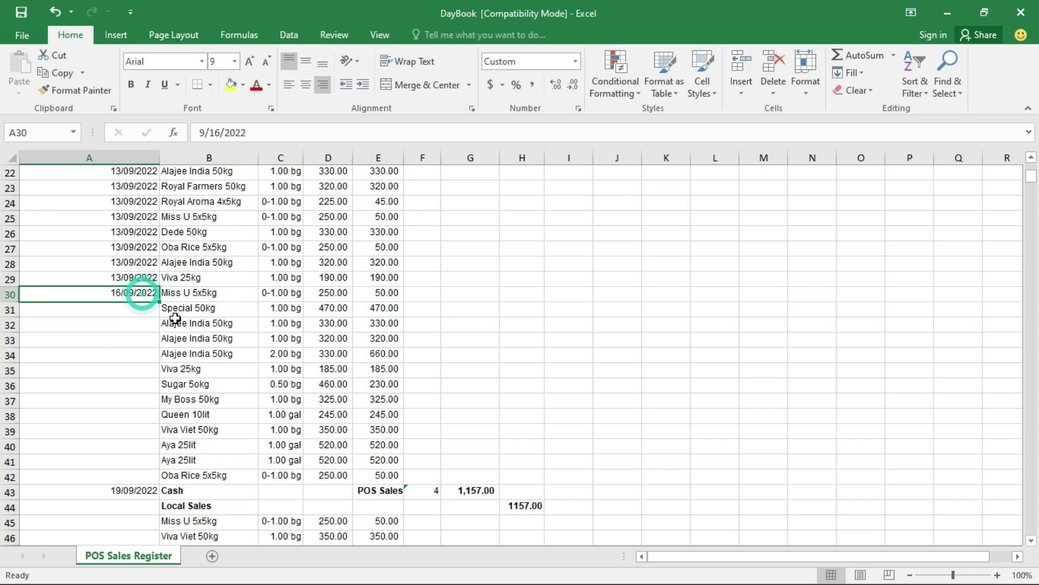
left_click_drag(161, 305, 163, 483)
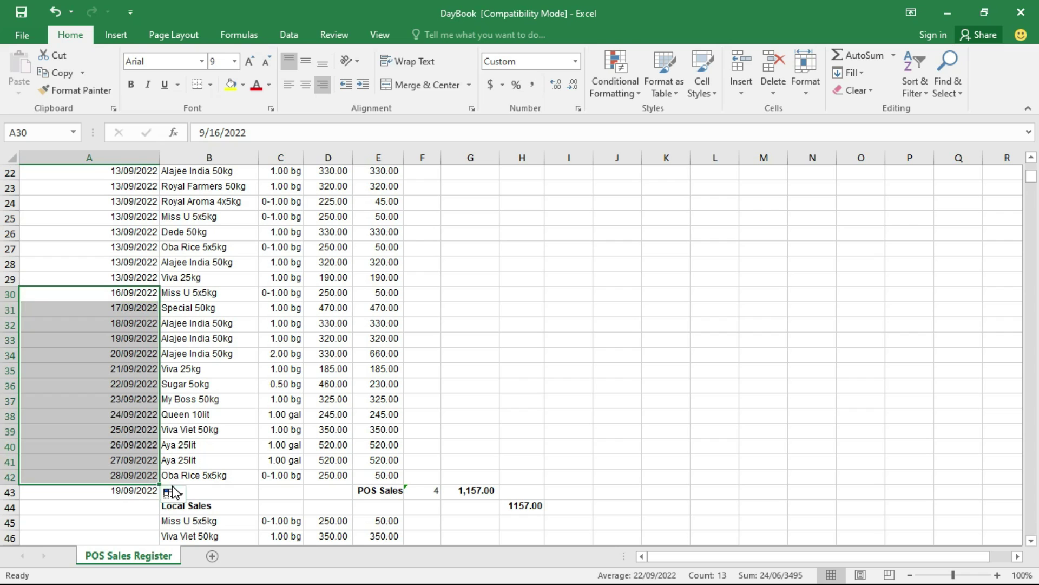
left_click(182, 496)
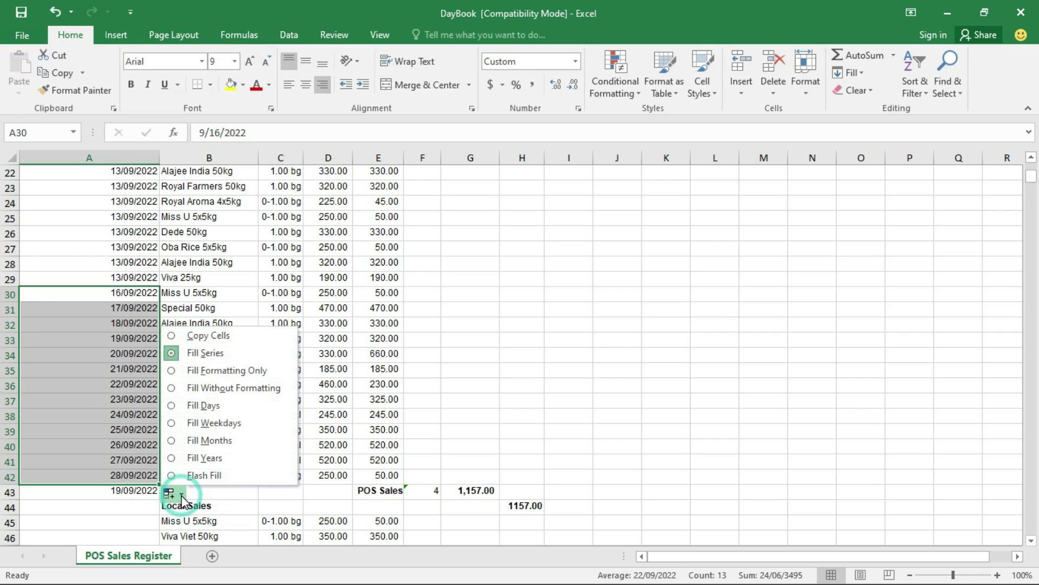
left_click(185, 337)
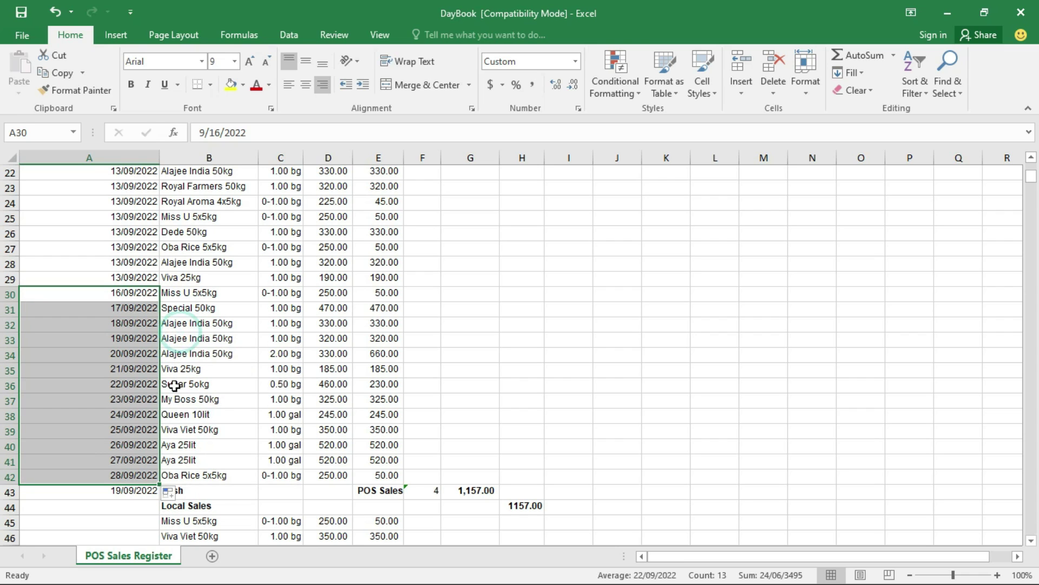
Copy 19/09/2022 down voucher 4's items to row 52 and delete its header rows 43–44
scroll(184, 412, "down", 2)
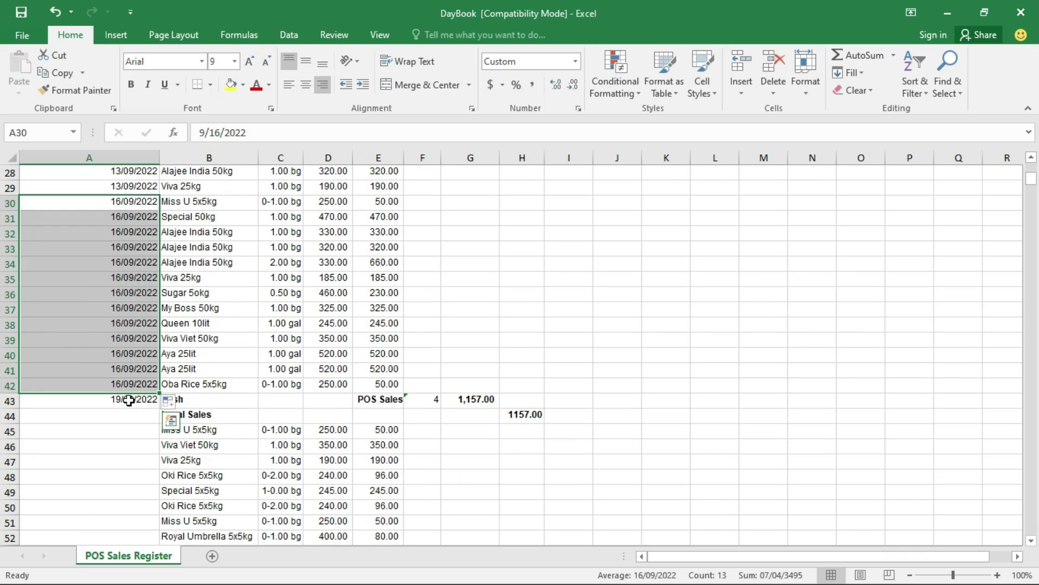
left_click(128, 400)
left_click_drag(125, 418, 125, 432)
scroll(271, 378, "down", 3)
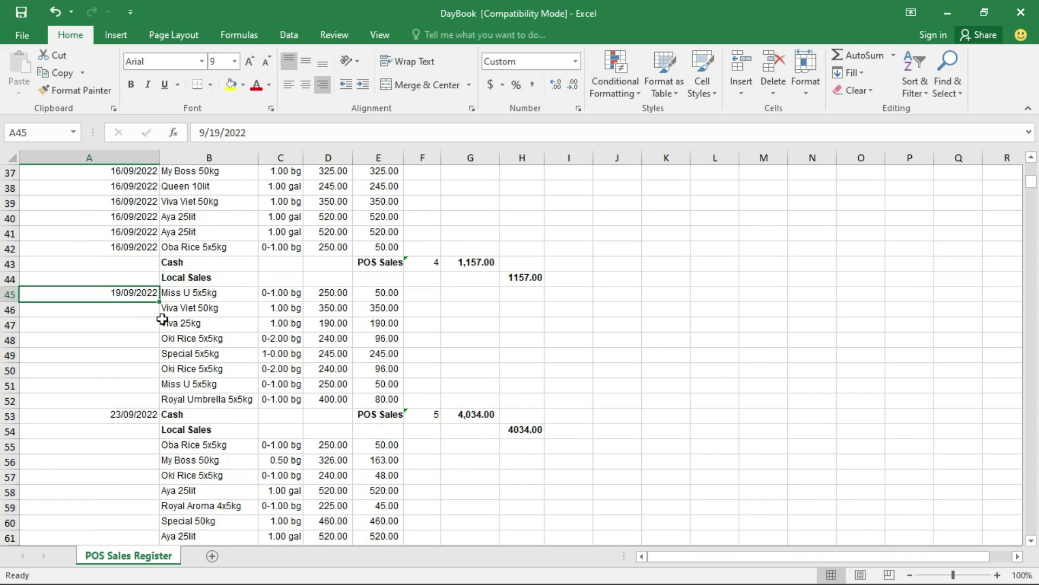
left_click_drag(159, 303, 165, 407)
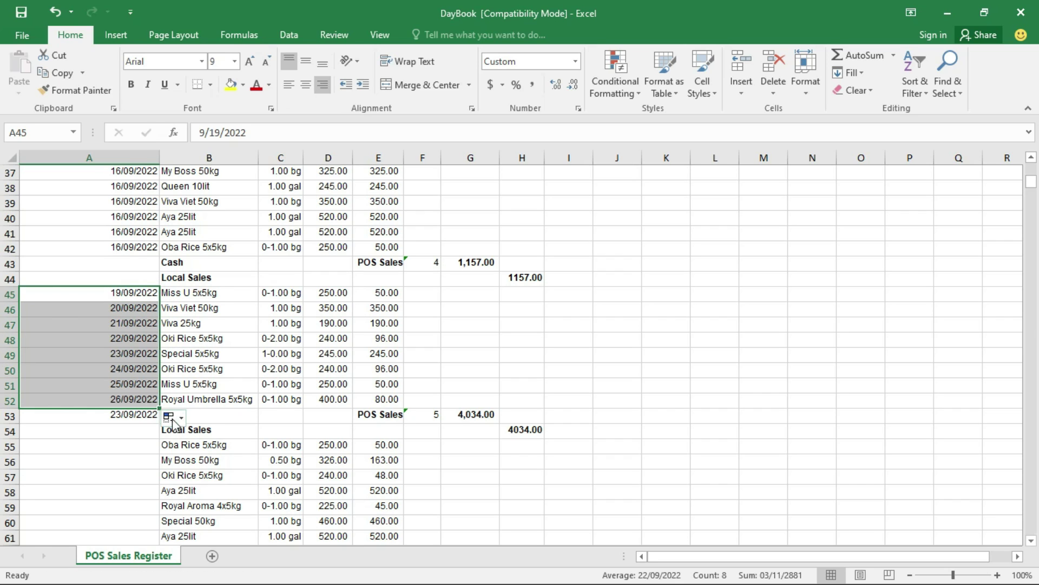
left_click(180, 418)
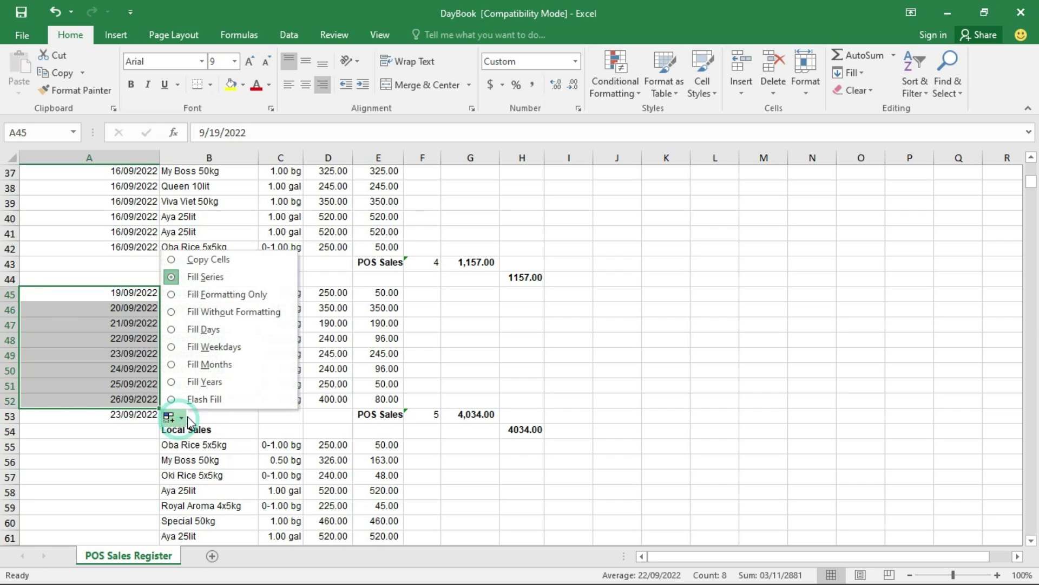
left_click(202, 263)
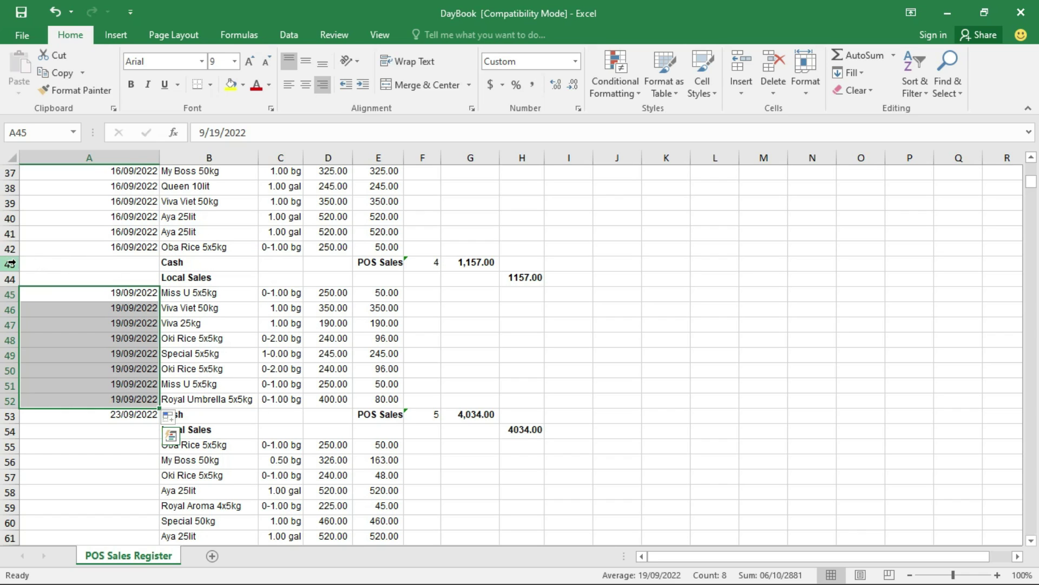
left_click_drag(10, 263, 11, 279)
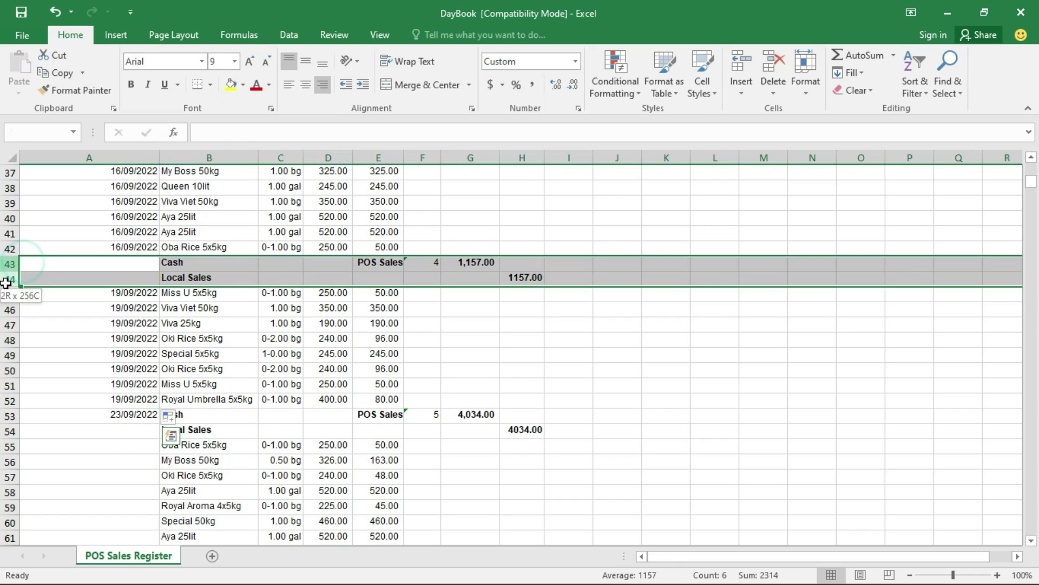
left_click(773, 71)
Move 23/09/2022 down to row 53 and delete Cash and Local Sales rows 51–52
scroll(195, 325, "down", 2)
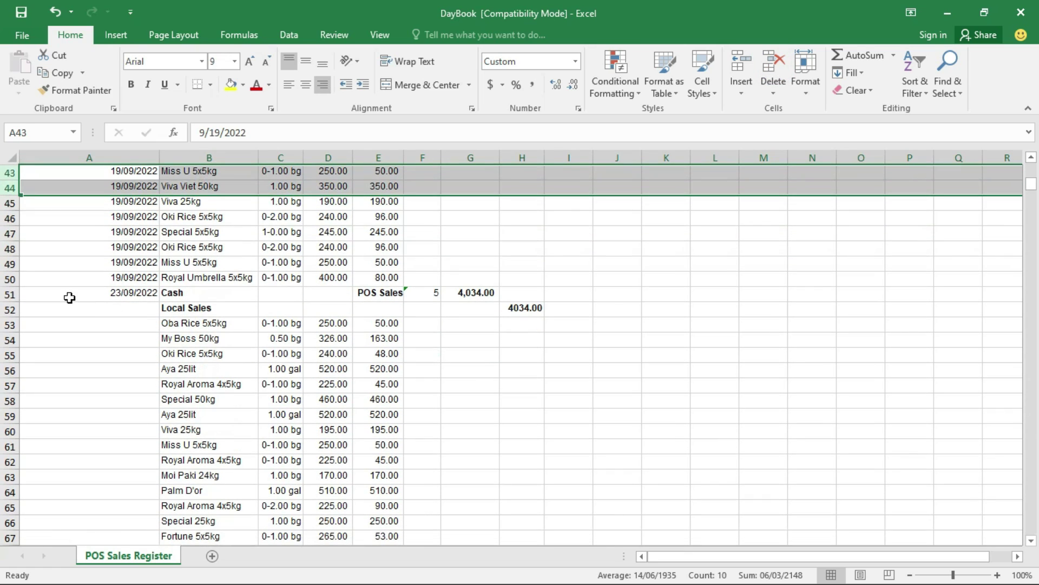
left_click(124, 294)
left_click_drag(126, 301, 128, 328)
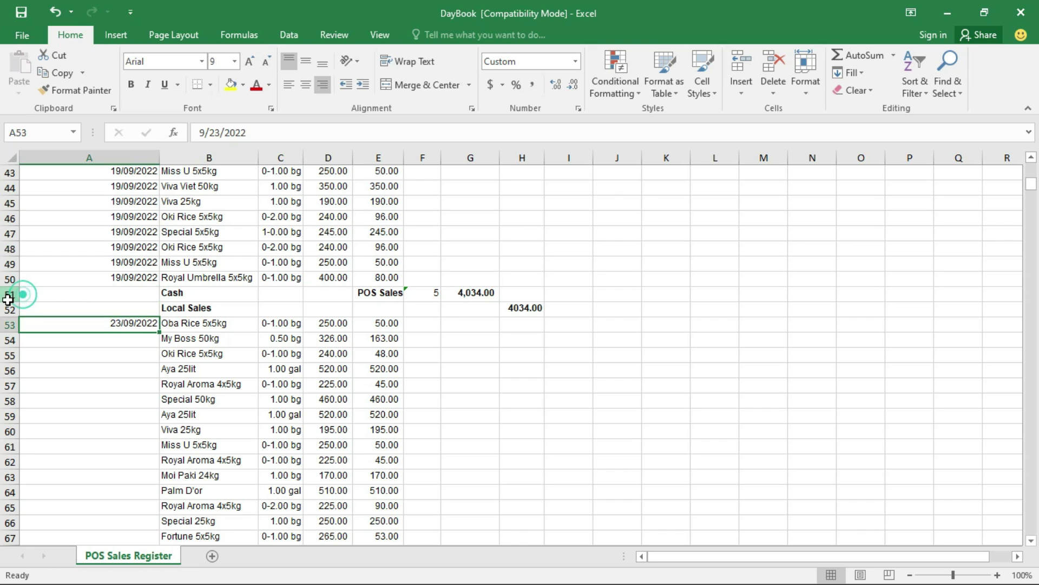
left_click_drag(10, 294, 6, 307)
left_click(773, 63)
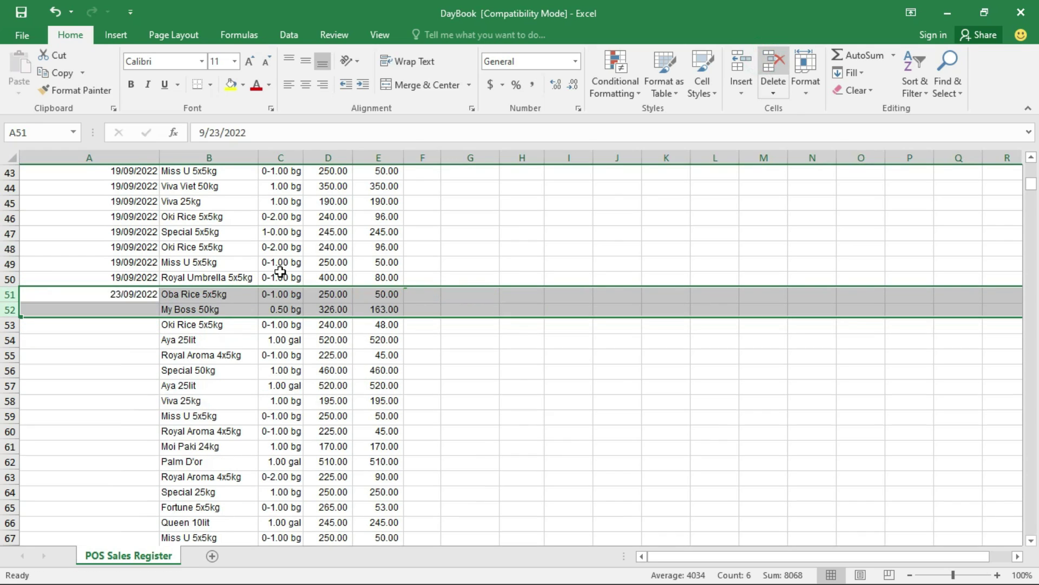
left_click(122, 294)
scroll(195, 271, "down", 2)
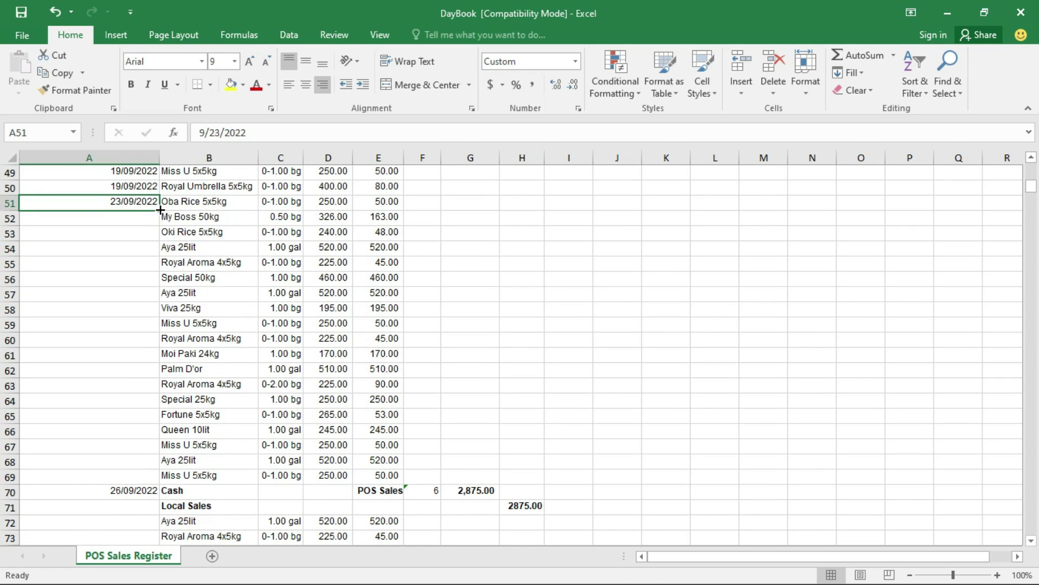
Copy the 23/09/2022 date down through row 69
left_click_drag(160, 210, 157, 481)
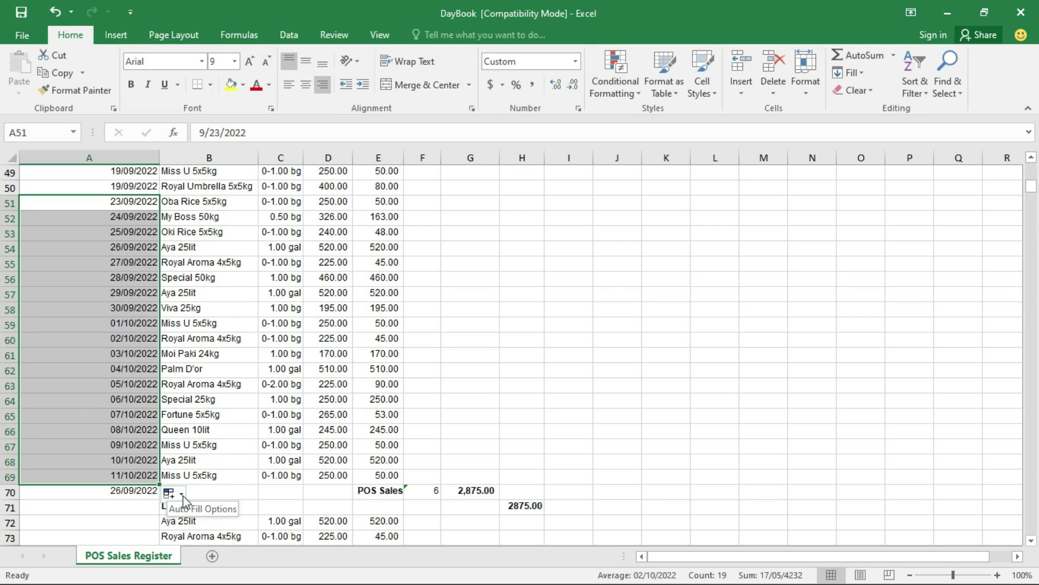
left_click(182, 493)
left_click(206, 338)
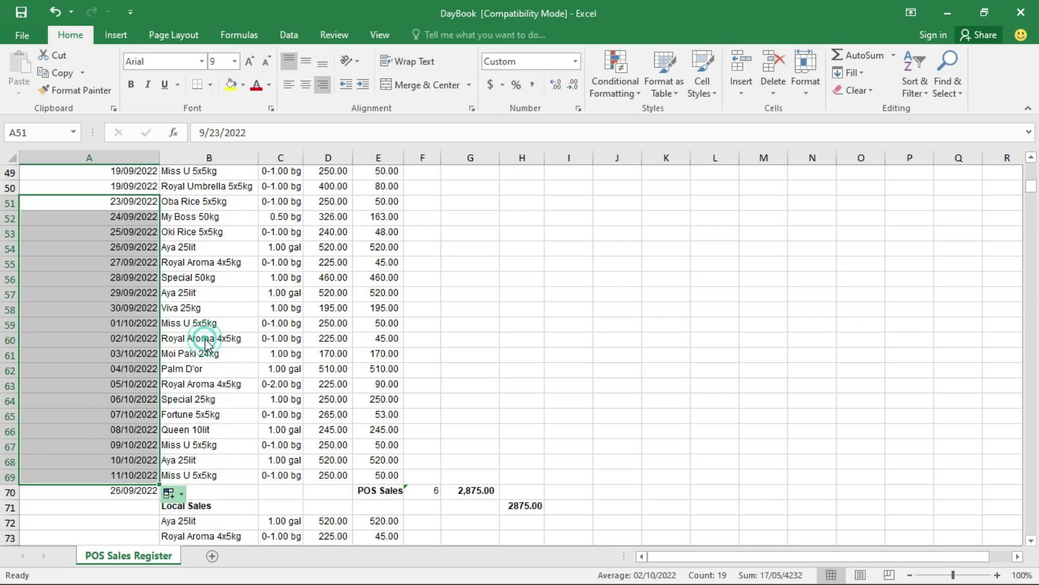
Date rows 72–85 26/09/2022 and delete that block's Cash and Local Sales rows 70–71
scroll(230, 399, "down", 3)
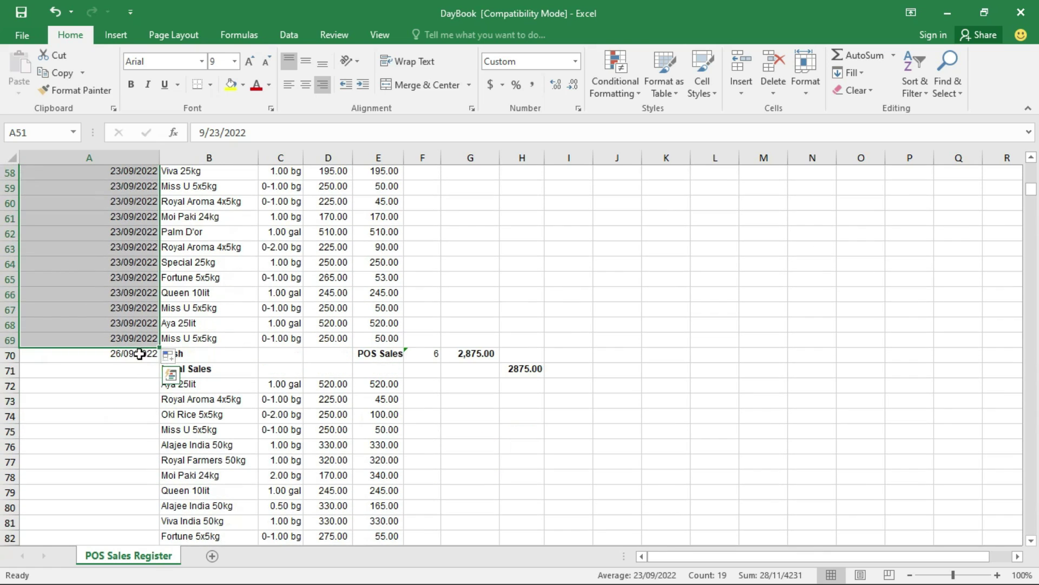
left_click(138, 353)
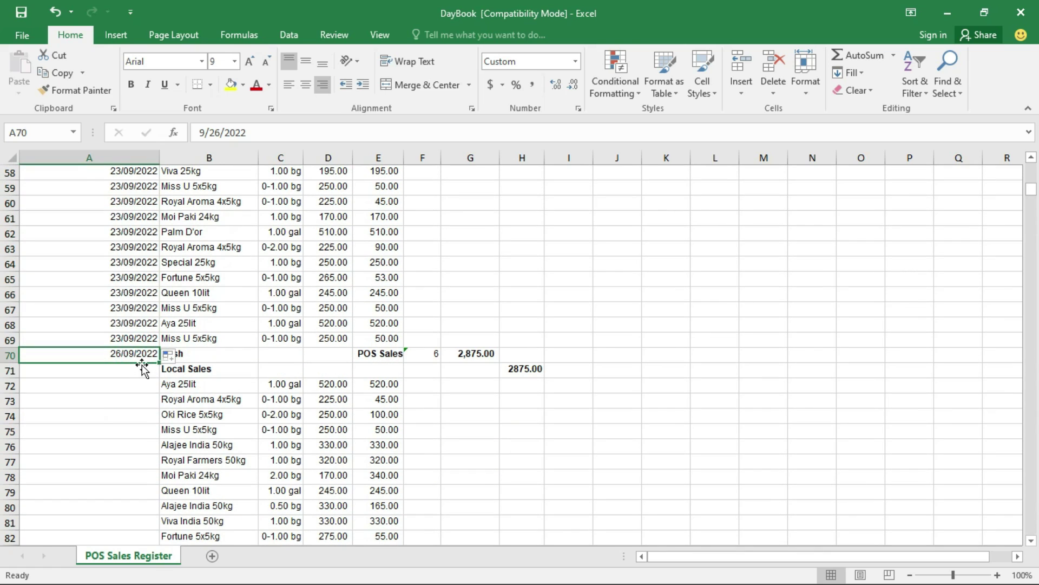
left_click_drag(142, 365, 138, 449)
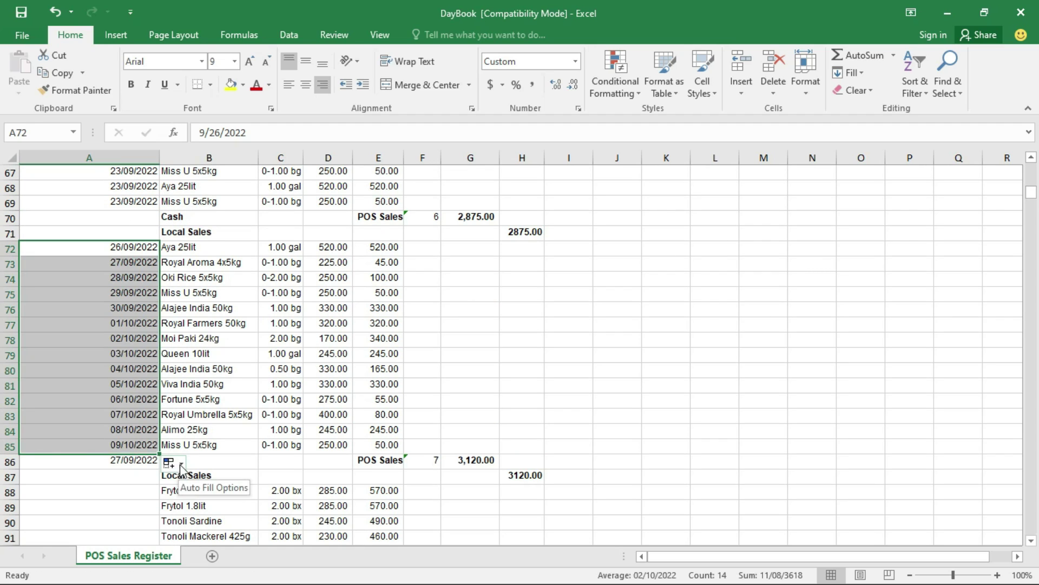
left_click(181, 464)
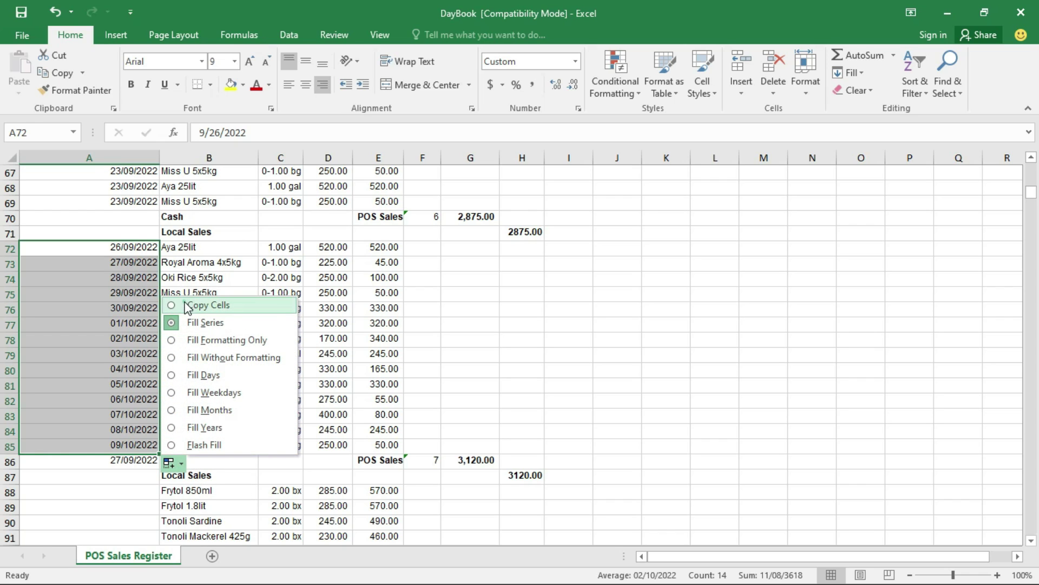
left_click(192, 305)
left_click_drag(11, 217, 283, 234)
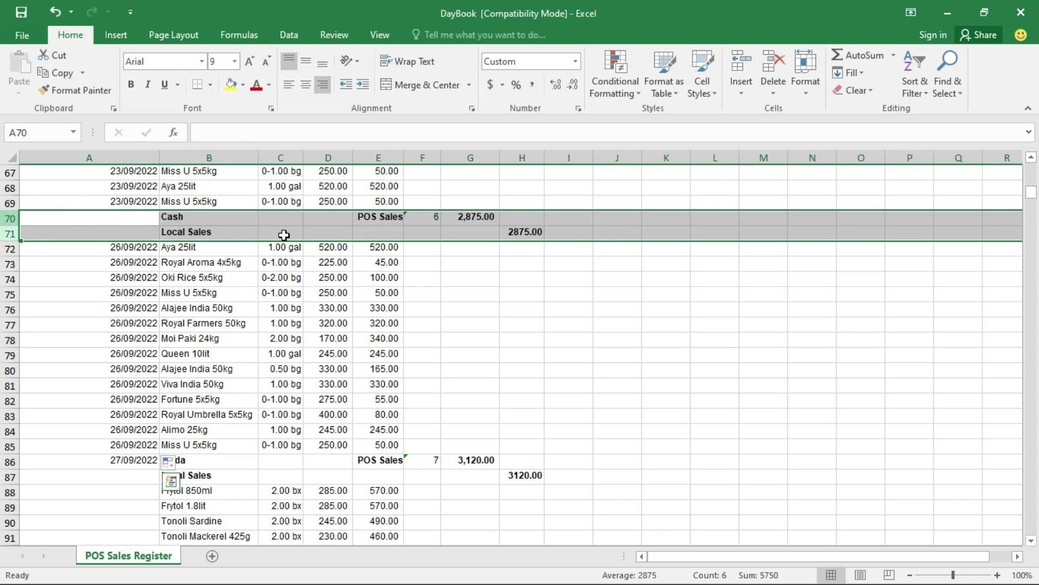
left_click(769, 61)
Date rows 86–91 27/09/2022 and delete that block's header rows 84–85
scroll(283, 316, "down", 2)
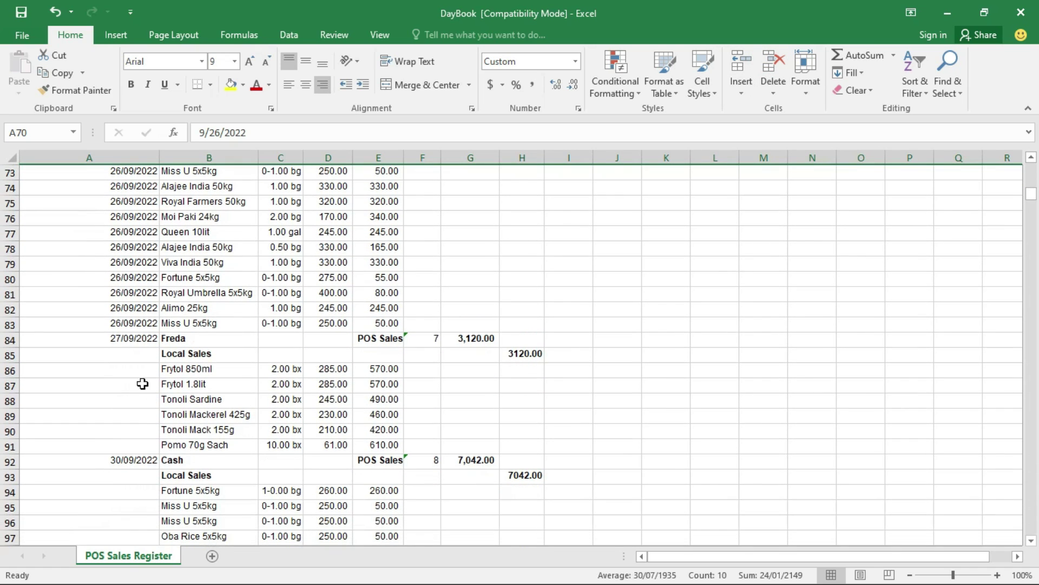
left_click(137, 338)
left_click(169, 338)
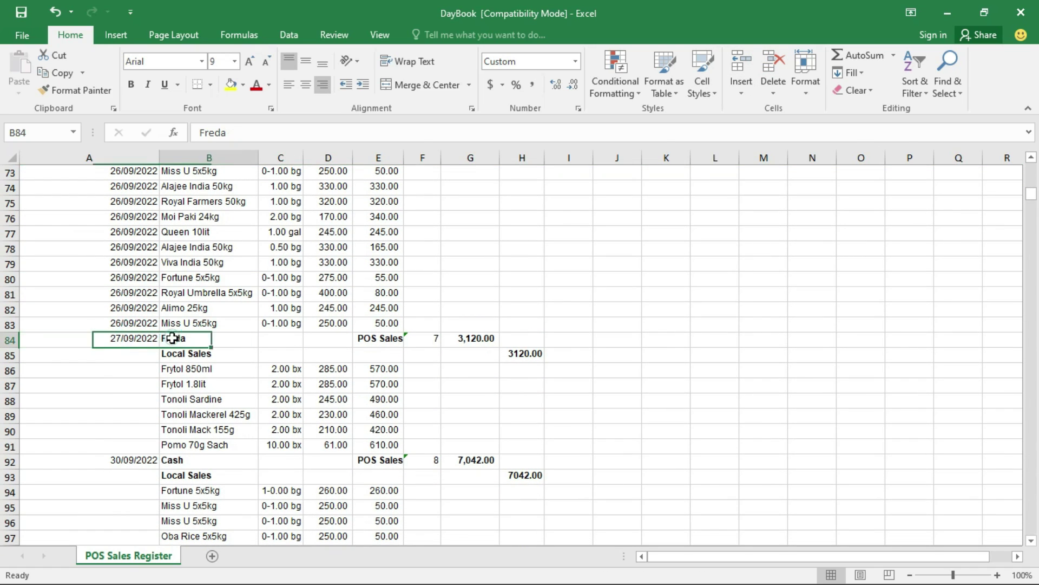
left_click(140, 338)
left_click_drag(135, 347, 151, 448)
left_click(180, 463)
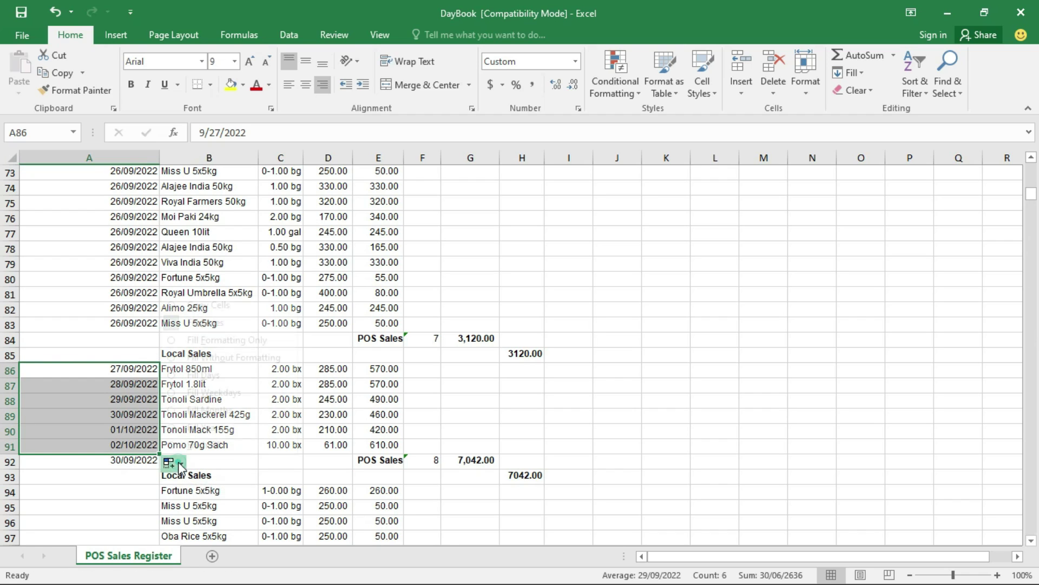
left_click(201, 307)
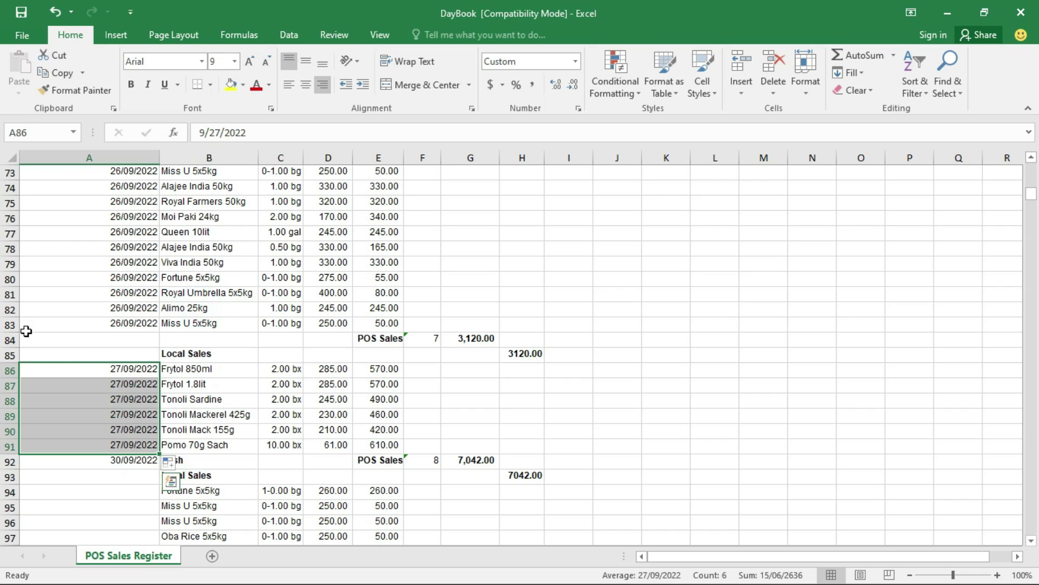
left_click_drag(11, 339, 10, 354)
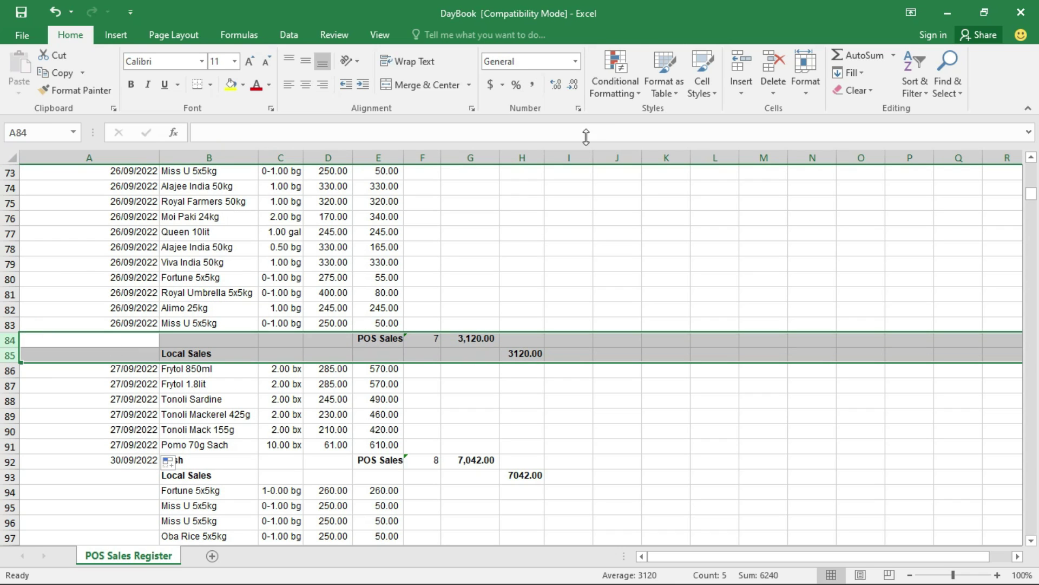
left_click(773, 62)
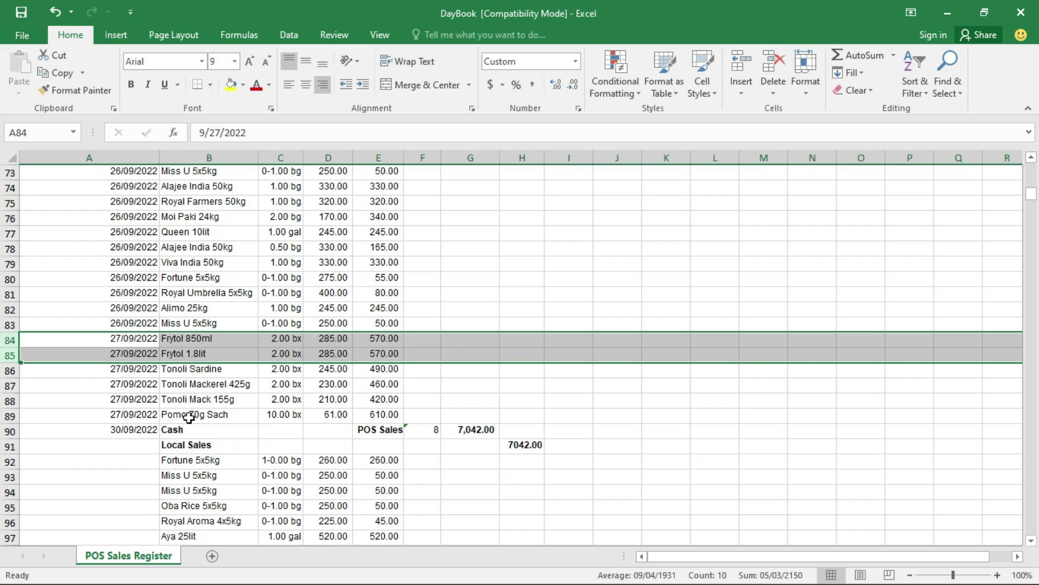
Insert a blank row above the 30/09/2022 Cash row
scroll(188, 414, "down", 1)
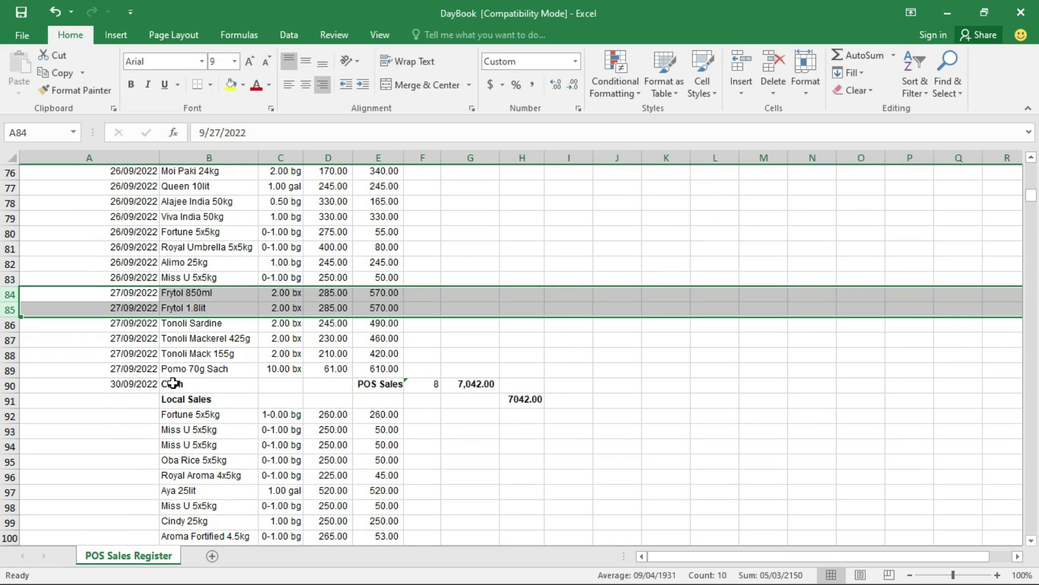
left_click(10, 385)
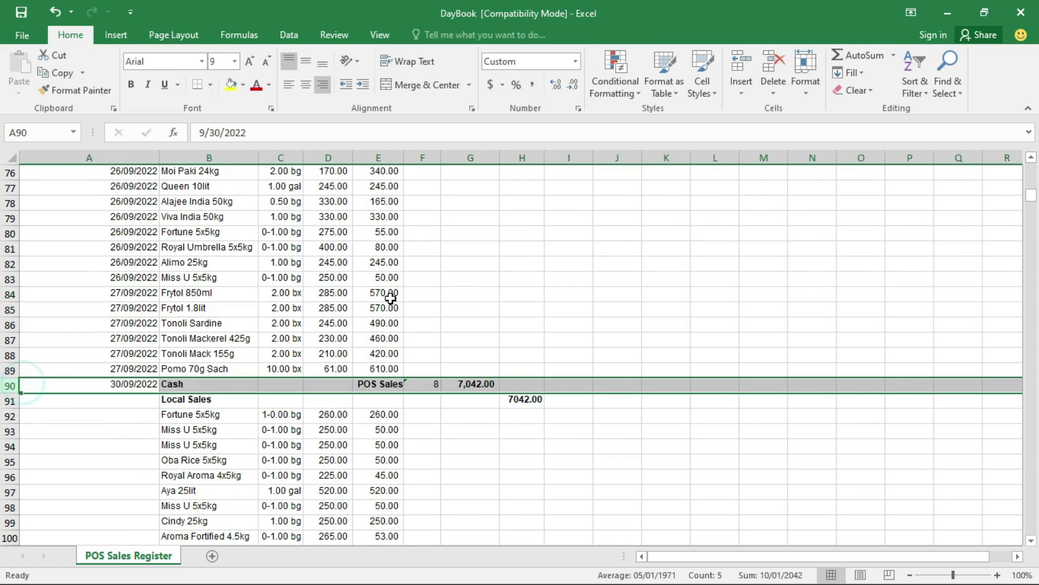
left_click(742, 62)
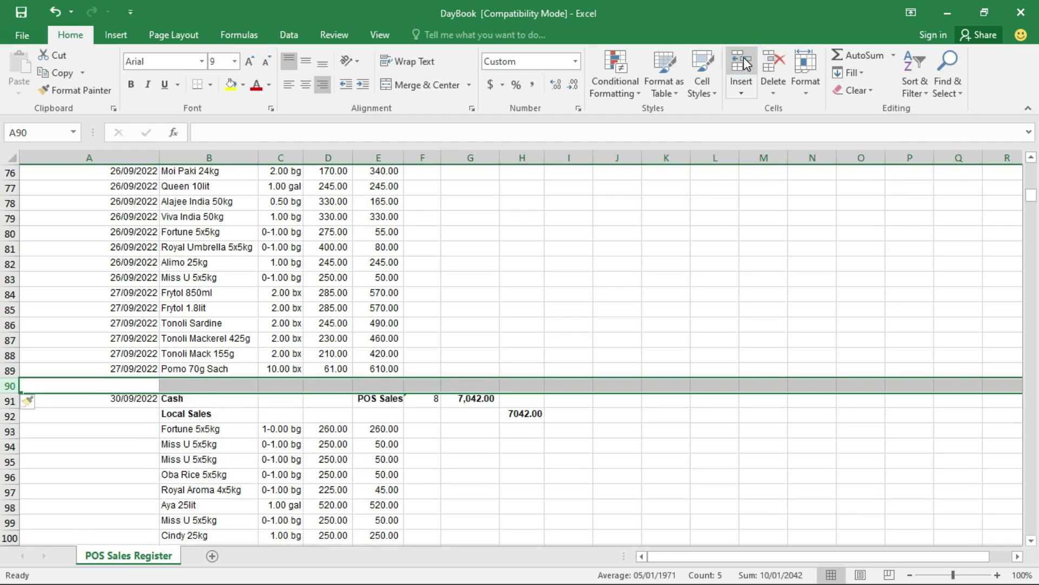
left_click(131, 401)
Move the 30/09/2022 date from A91 down to A92
left_click_drag(142, 408, 153, 439)
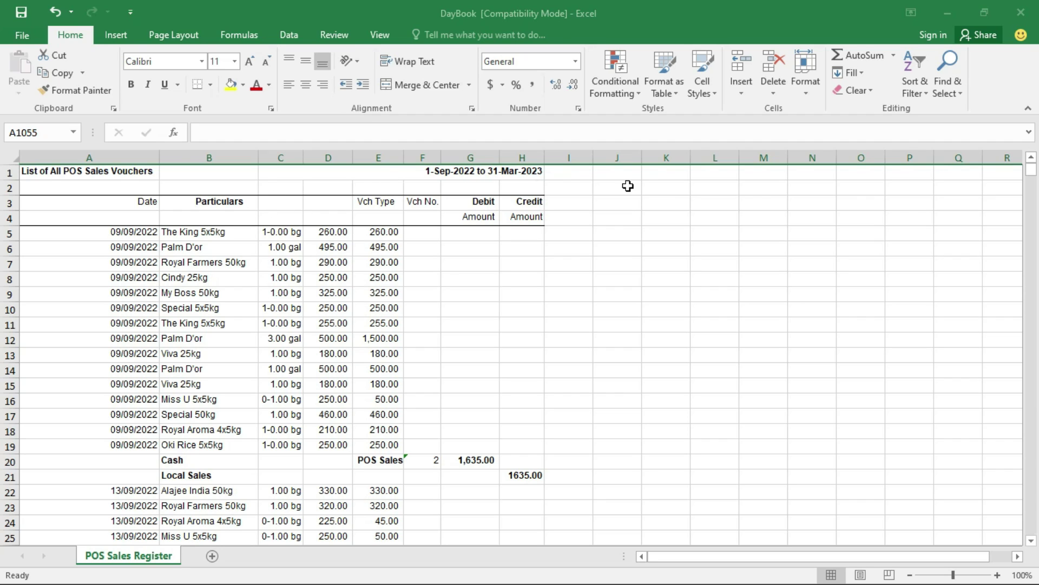
Delete title rows 1–2 and the Vch No., Debit and Credit columns
left_click_drag(11, 172, 10, 190)
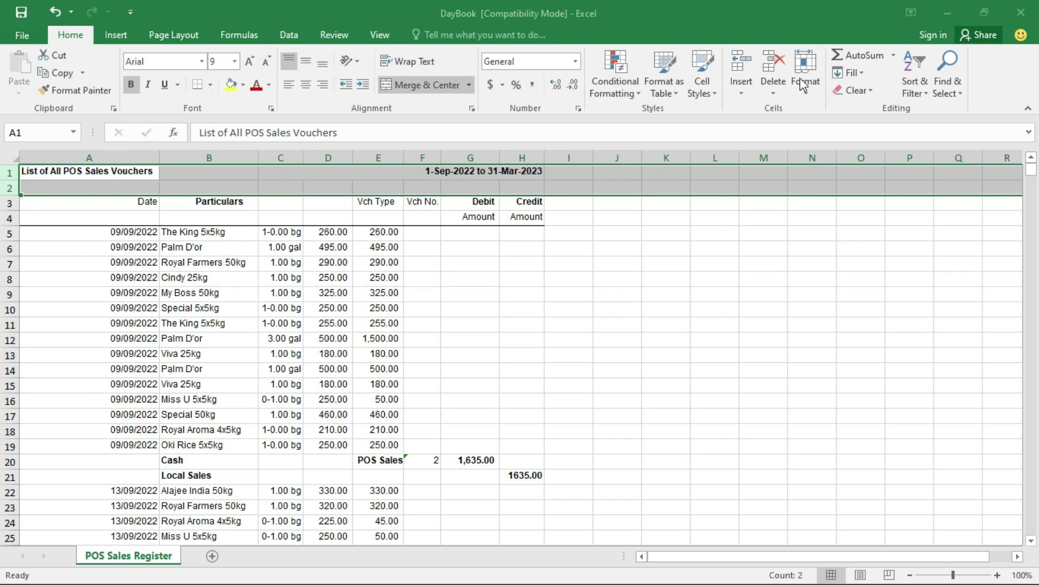
left_click(774, 65)
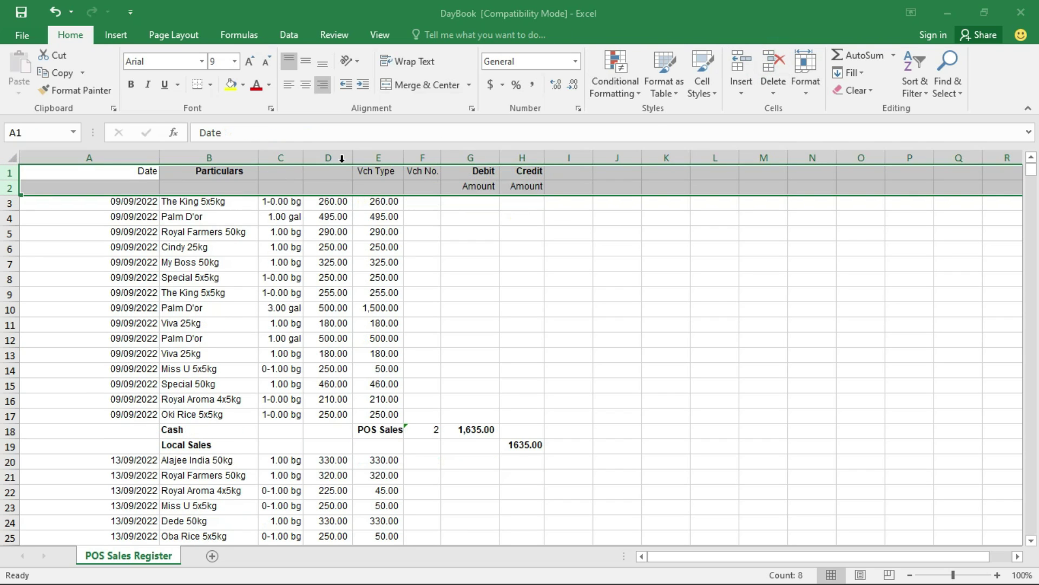
left_click_drag(420, 152, 542, 155)
left_click(773, 69)
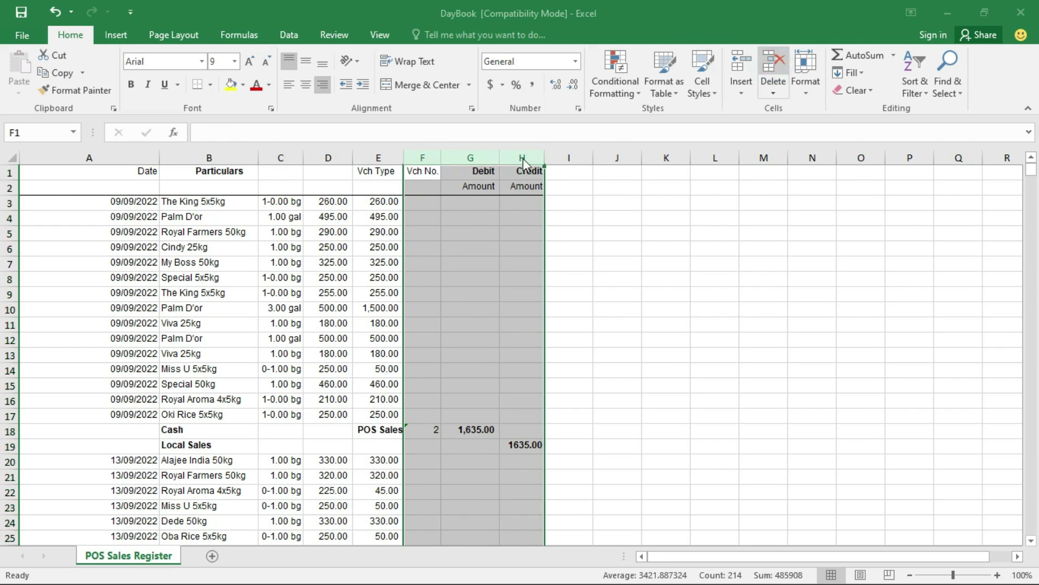
Delete the empty sub-header row 2 and the Vch Type column
left_click(11, 186)
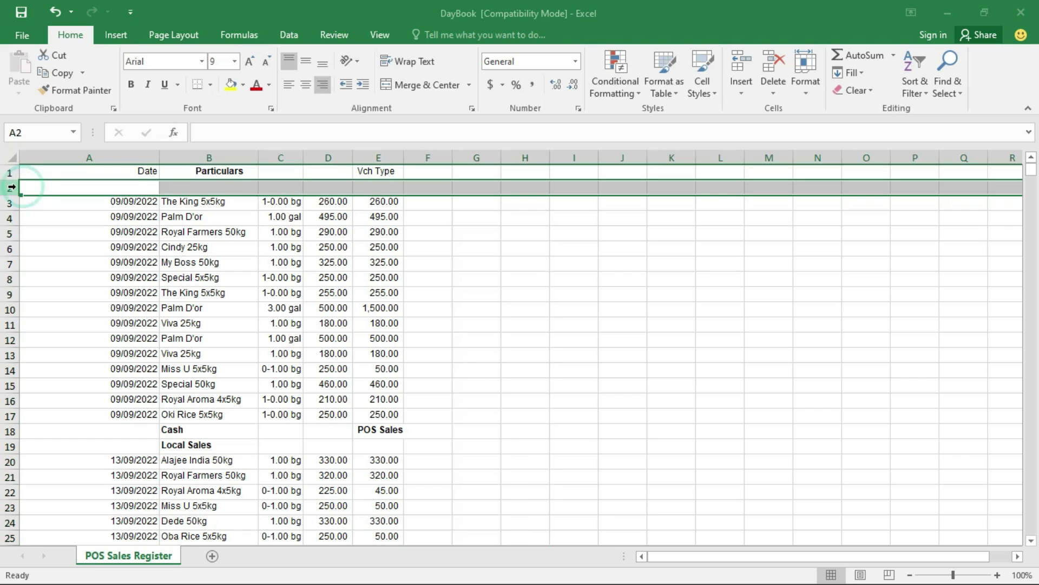
left_click(775, 62)
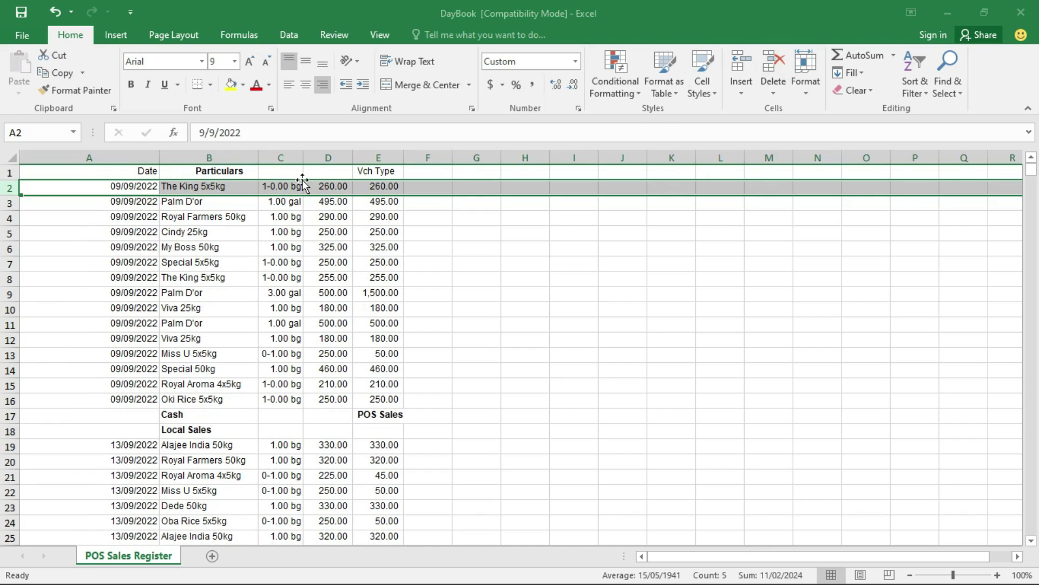
left_click(379, 156)
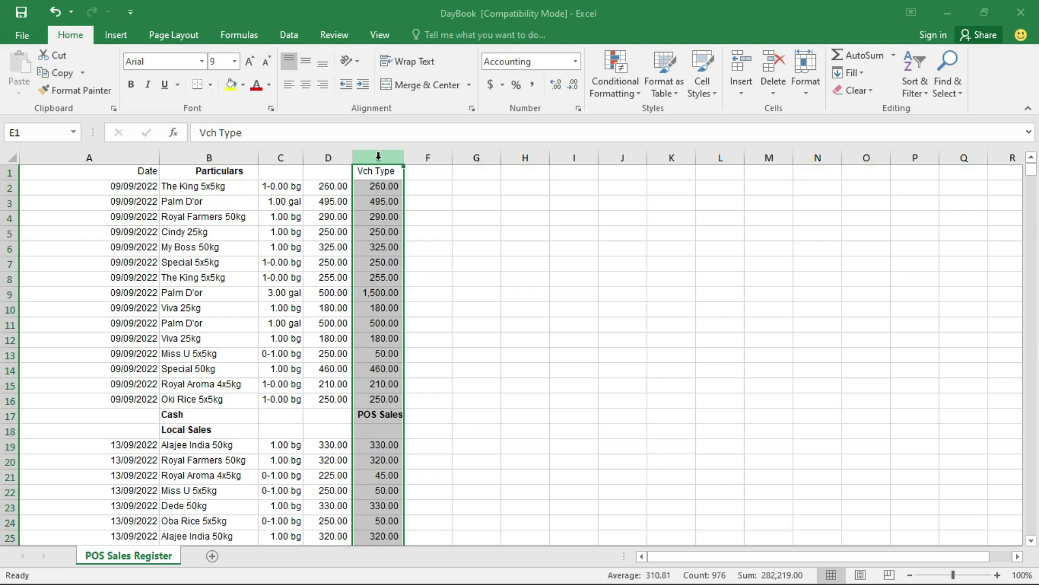
left_click(773, 70)
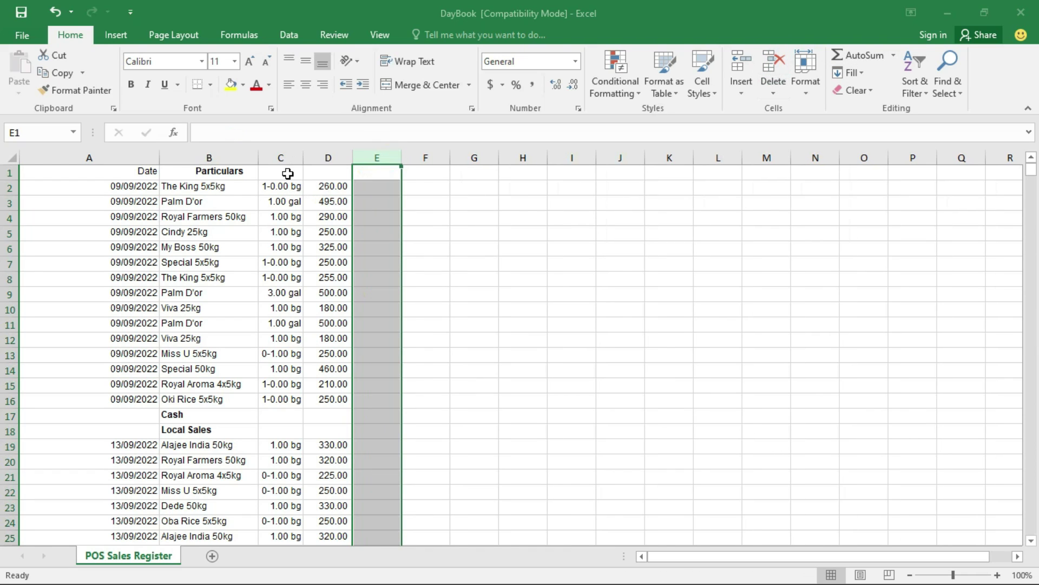
Rename the Particulars heading in B1 to Items
left_click(118, 167)
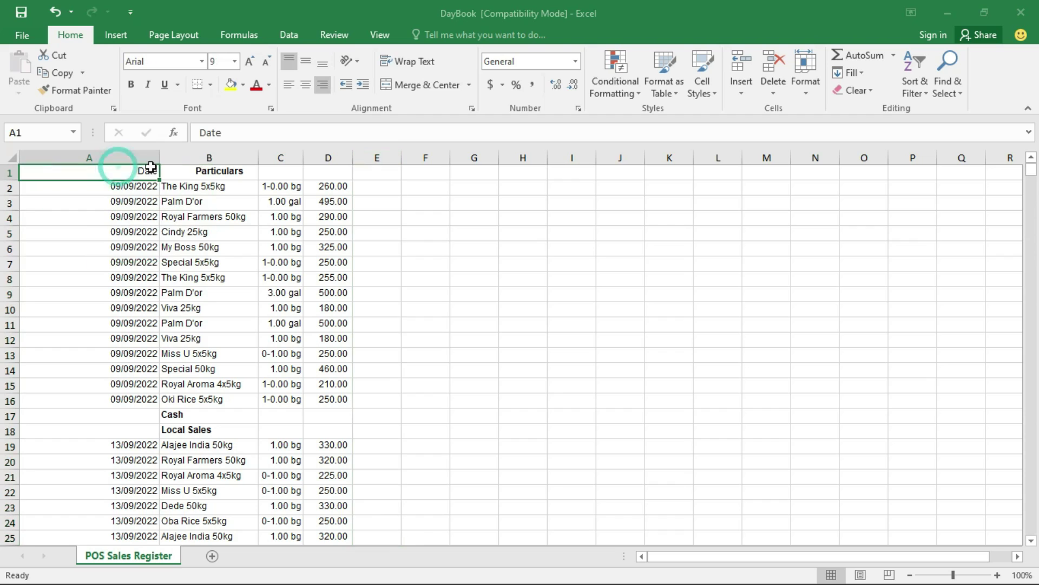
left_click(207, 175)
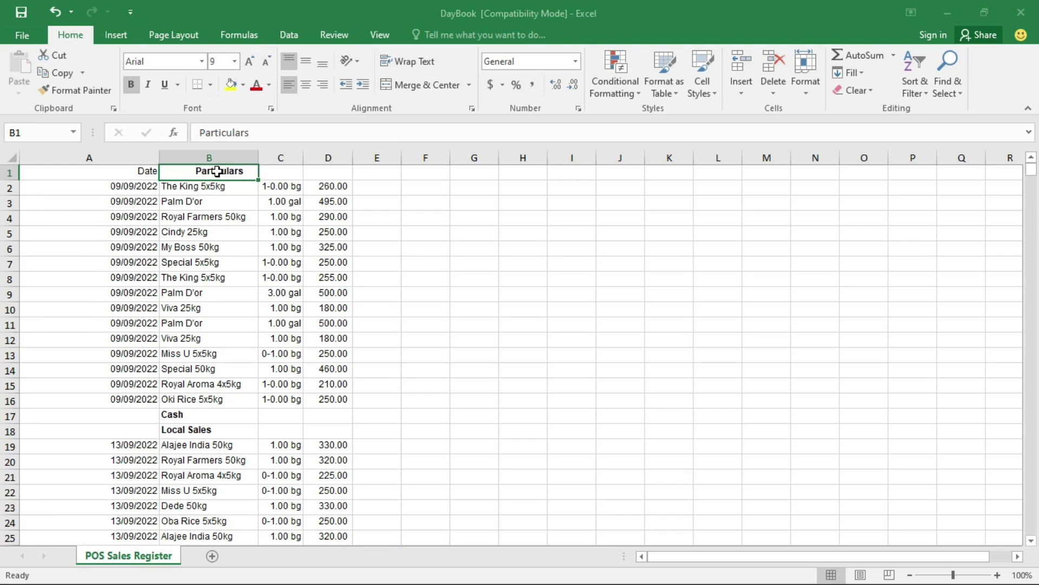
type("iTEMS")
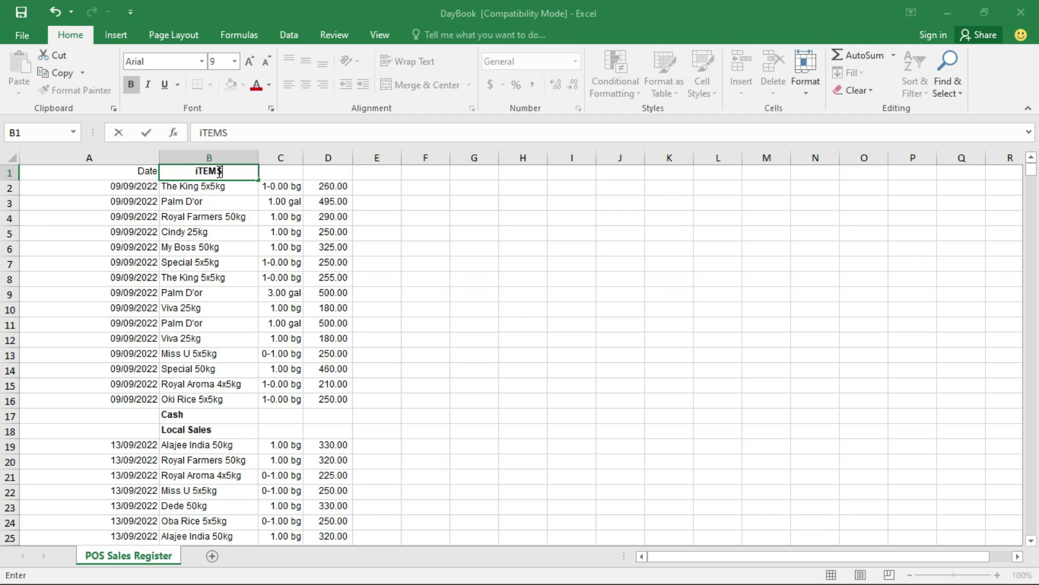
key("BackSpace")
key("BackSpace")
left_click(200, 170)
key("BackSpace")
type("I")
left_click(273, 177)
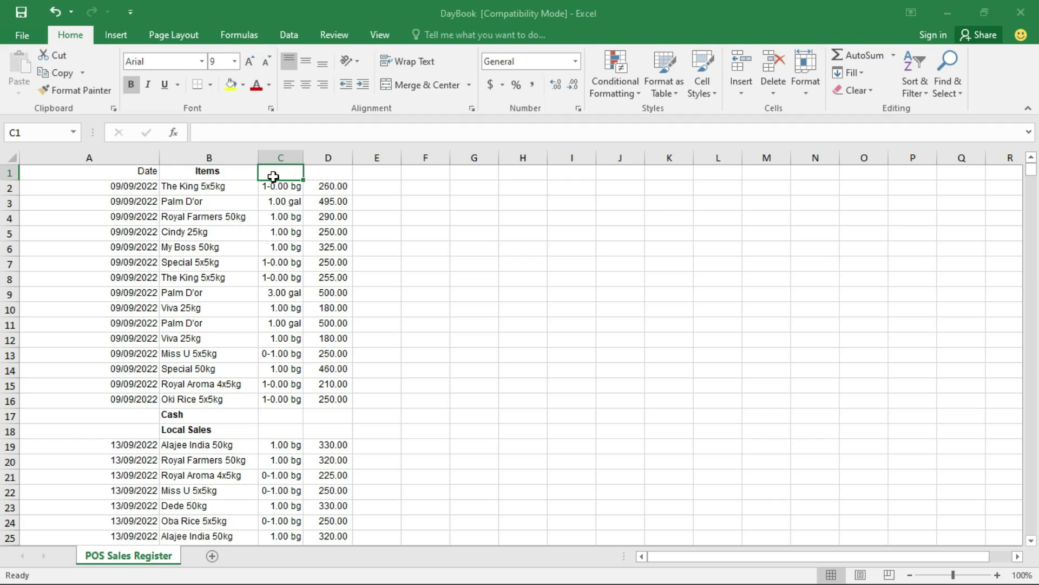
Enter the headings Quantity in C1 and Unit Price in D1
type("Quantity")
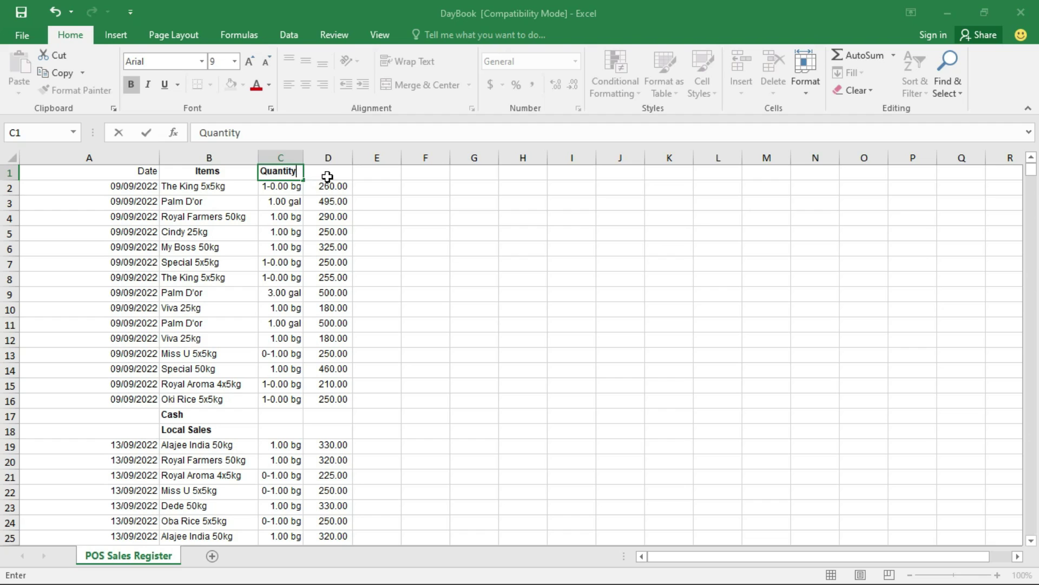
left_click(327, 177)
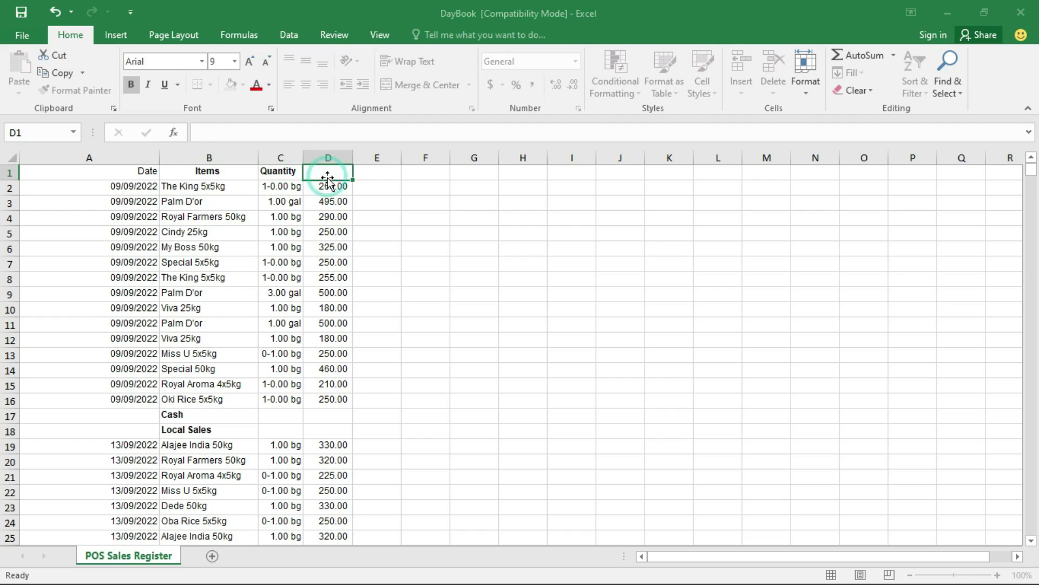
type("Unit Price")
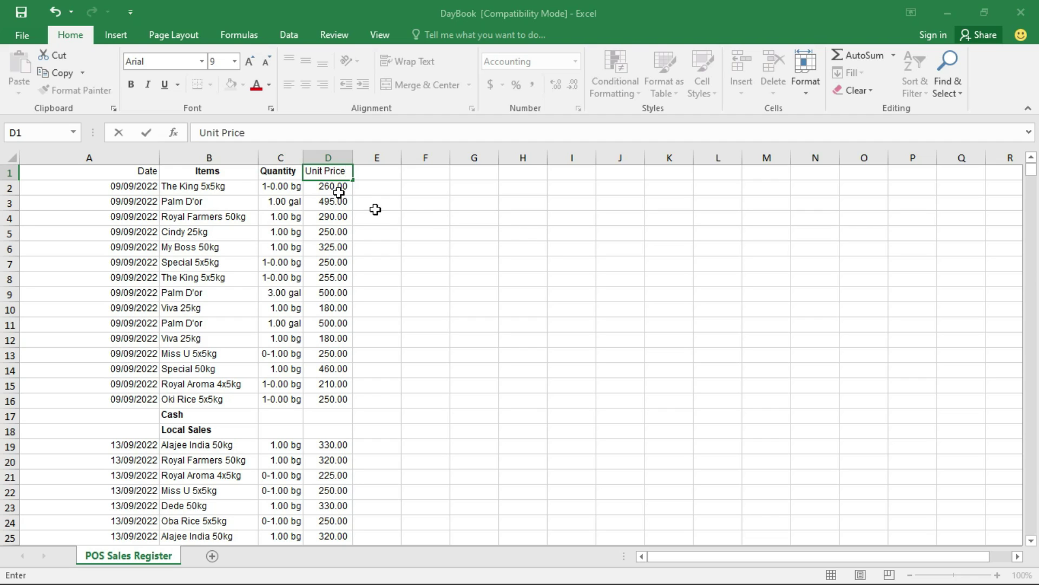
left_click(403, 216)
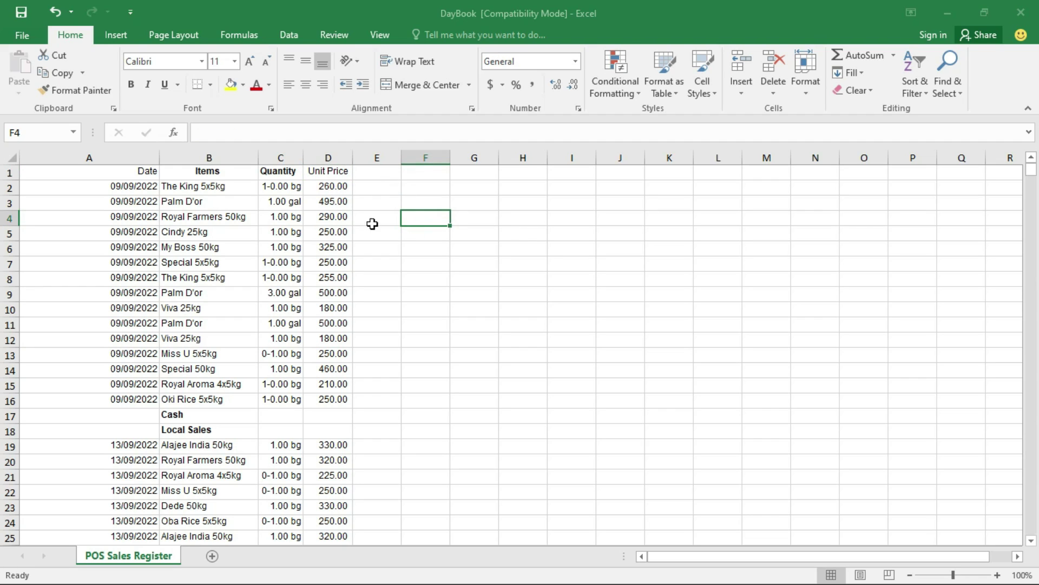
left_click(204, 415)
left_click(205, 430)
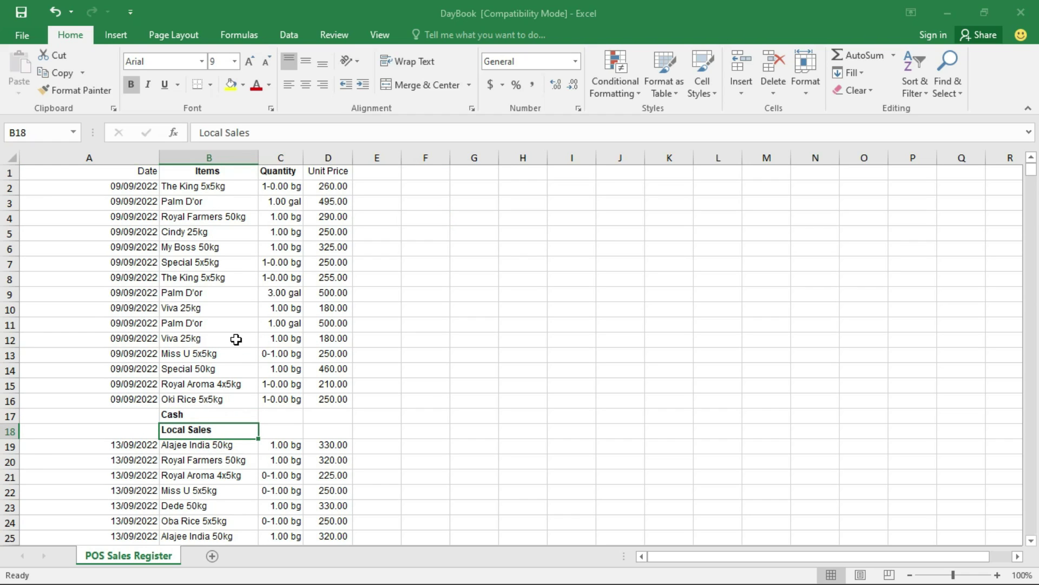
Filter the Items column to Cash and delete all the Cash rows
left_click(232, 152)
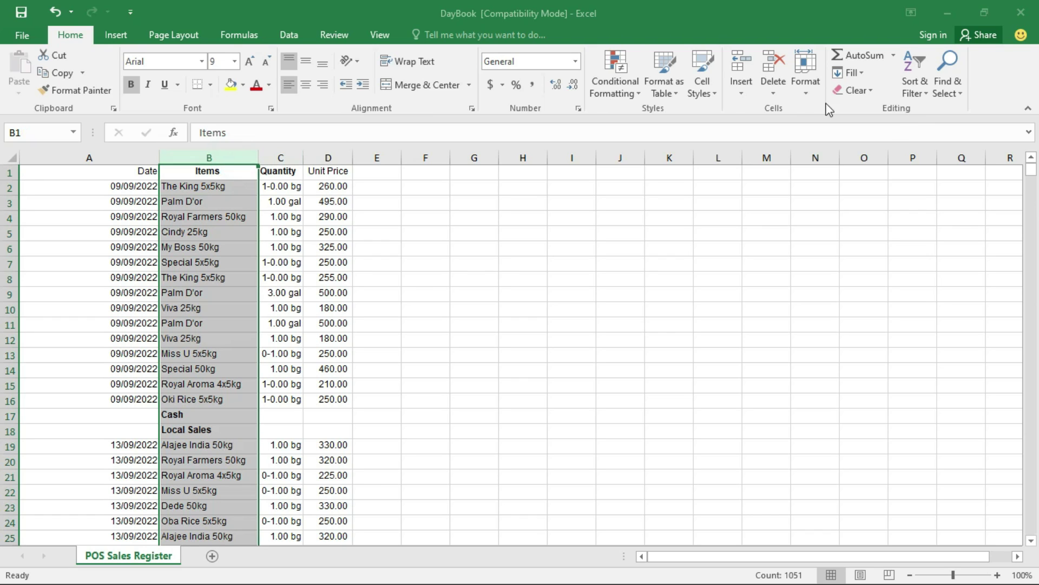
left_click(924, 89)
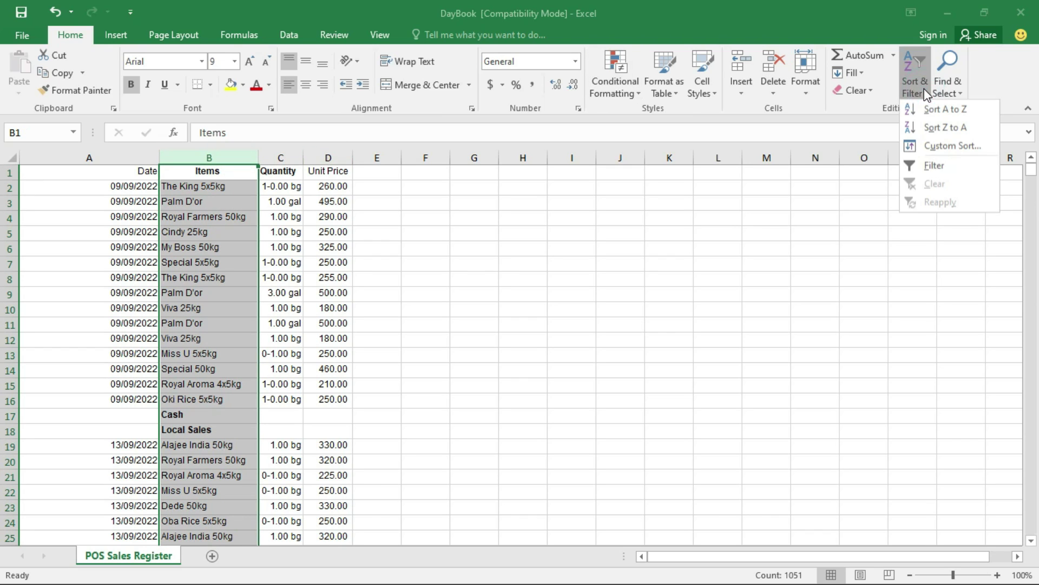
left_click(936, 165)
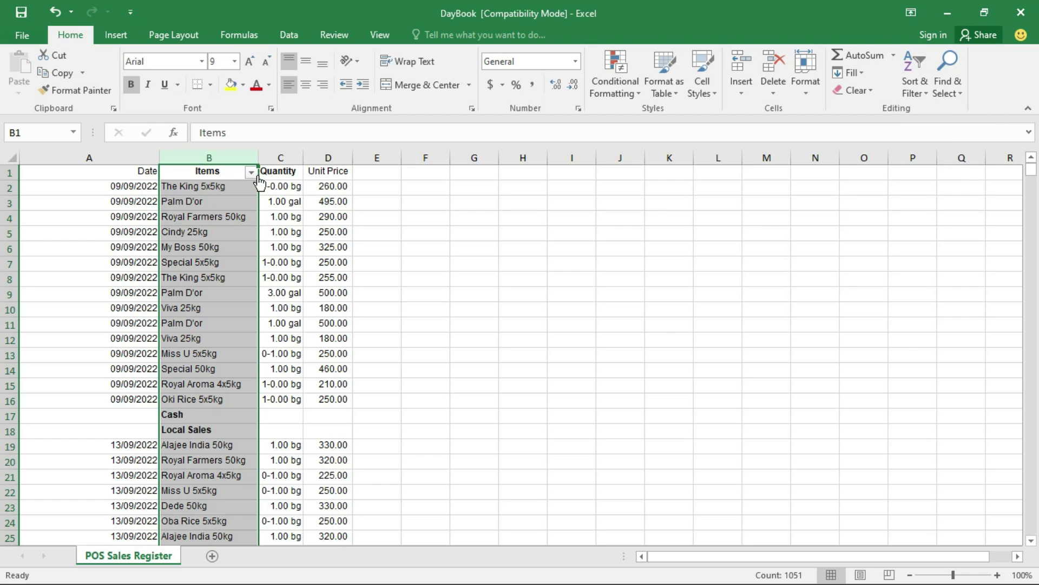
left_click(248, 174)
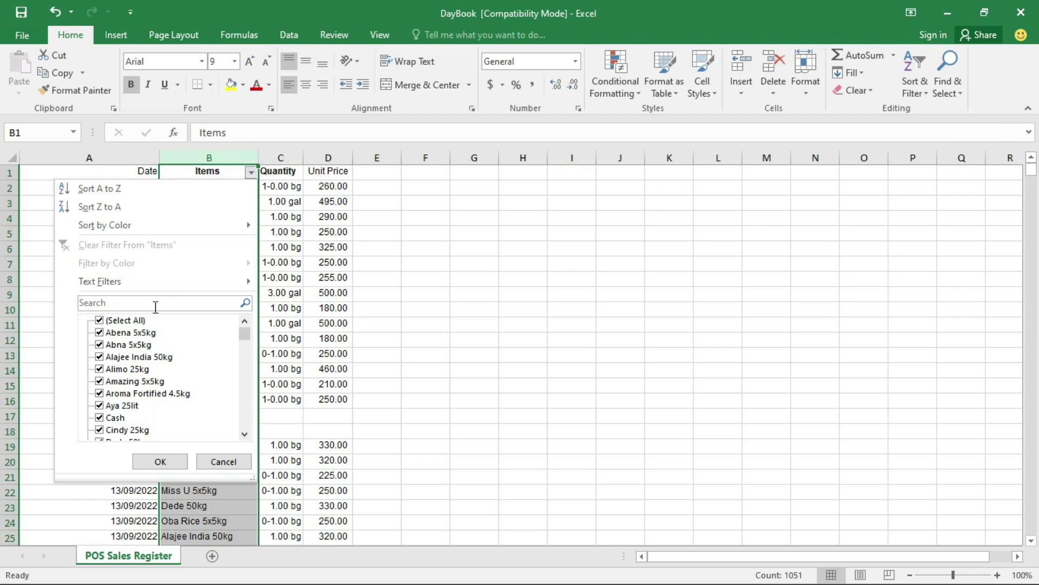
left_click(155, 305)
type("cas")
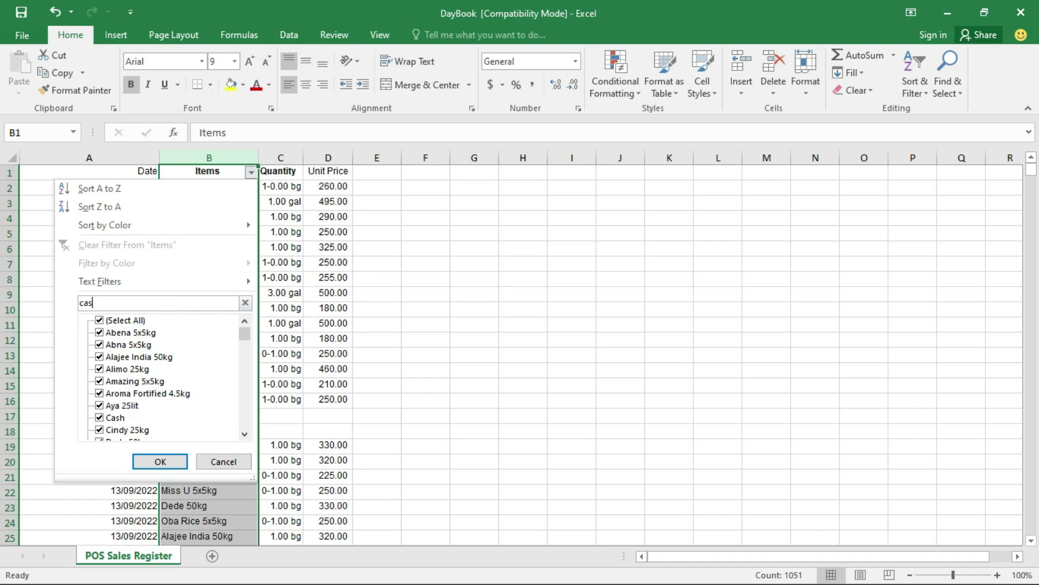
type("h")
left_click(158, 461)
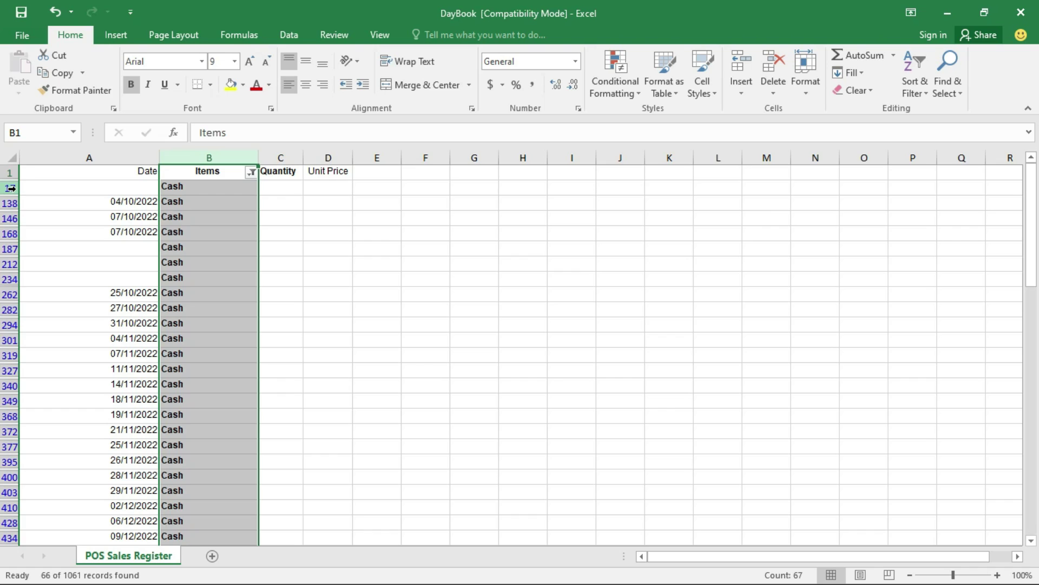
left_click(10, 187)
left_click_drag(10, 187, 9, 295)
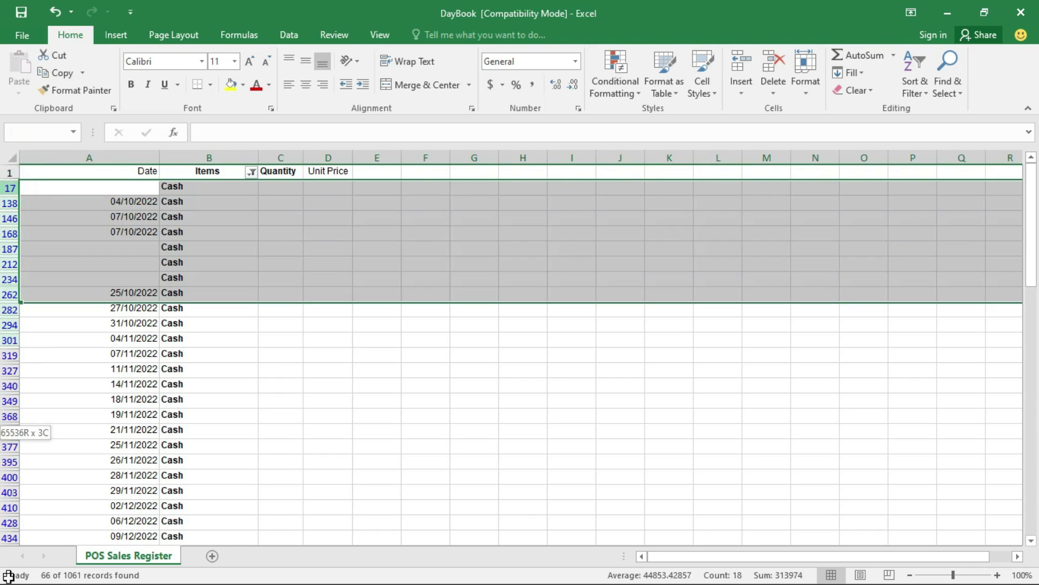
left_click_drag(8, 575, 60, 538)
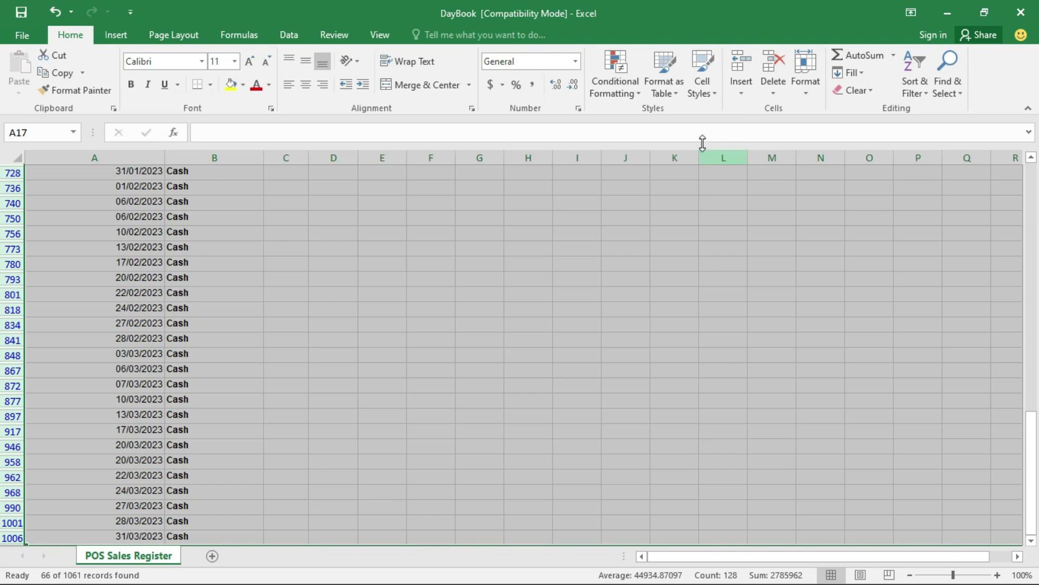
left_click(773, 64)
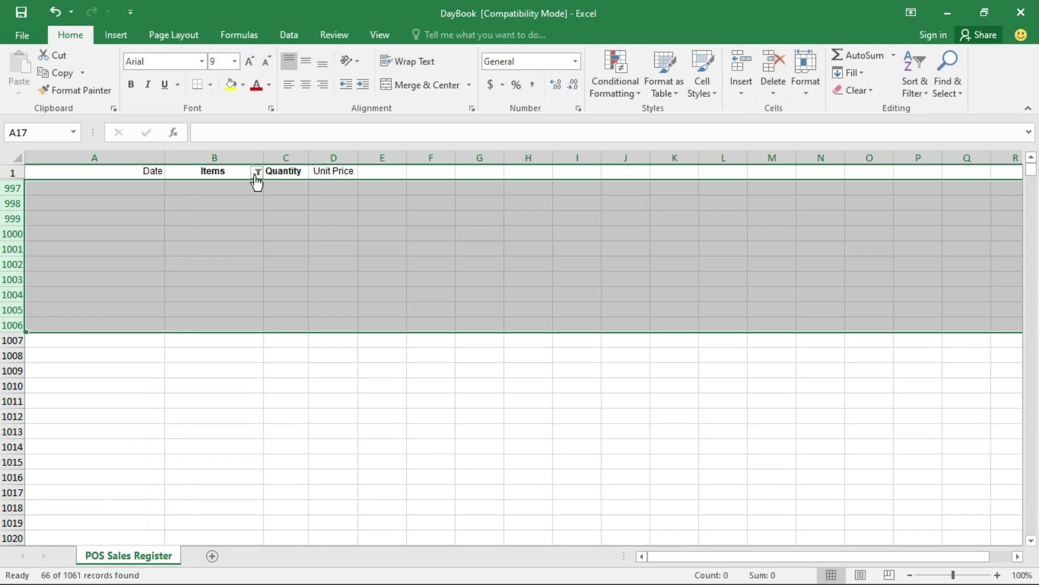
Filter Items to Local Sales and clear all those rows with Delete
left_click(257, 173)
left_click(168, 303)
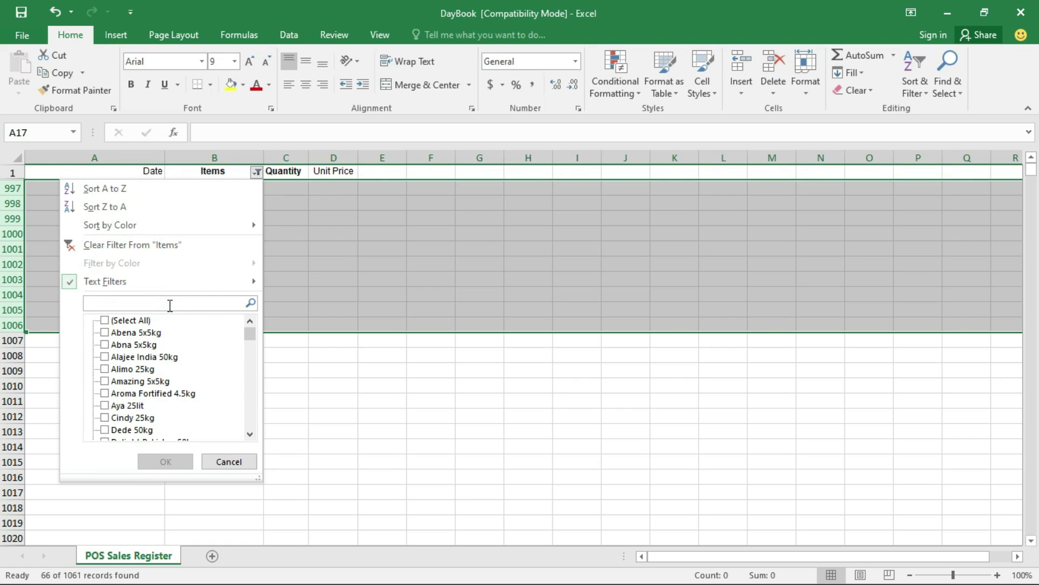
type("loca")
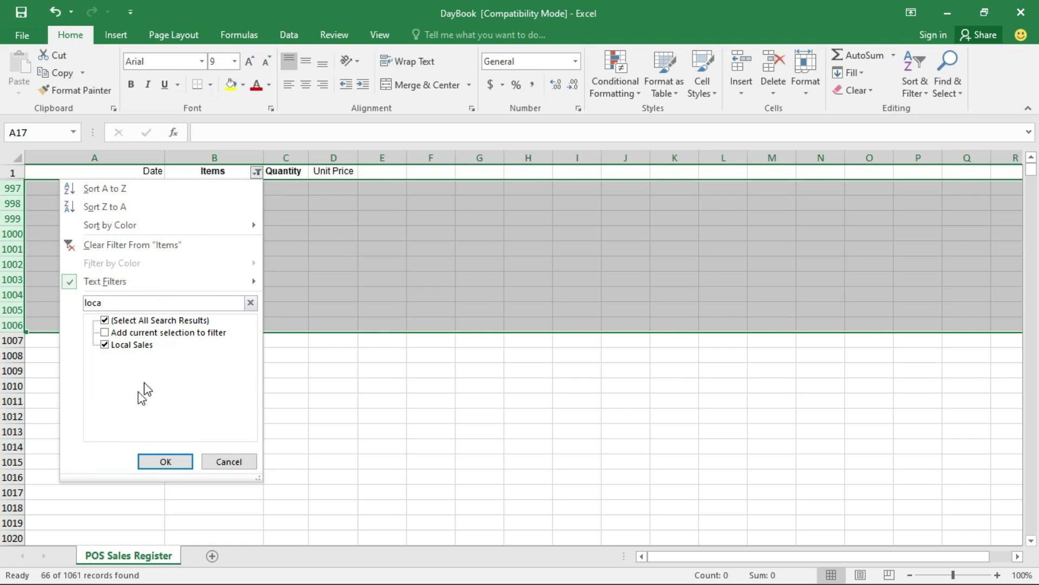
left_click(172, 464)
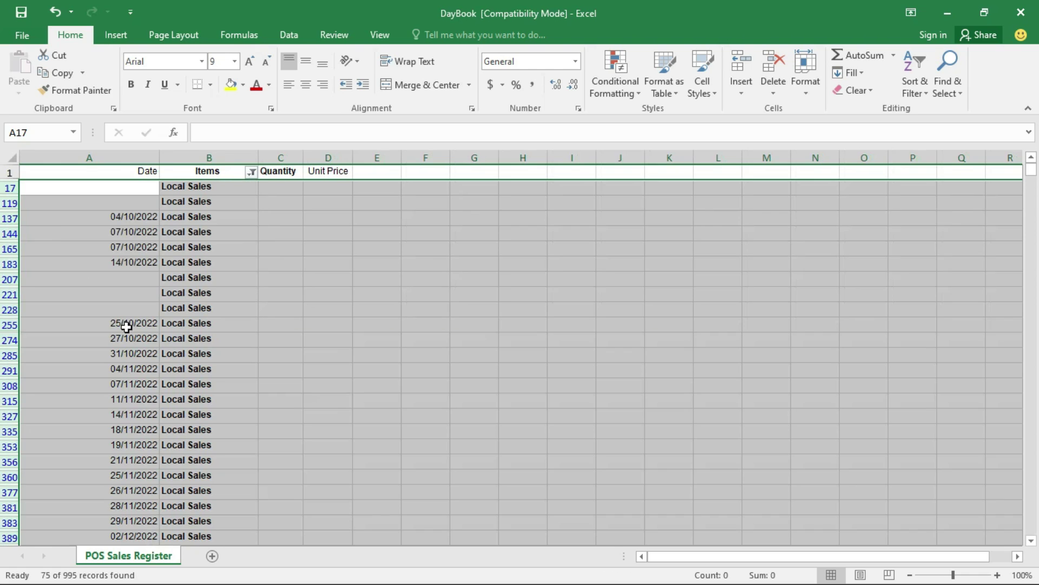
left_click(9, 187)
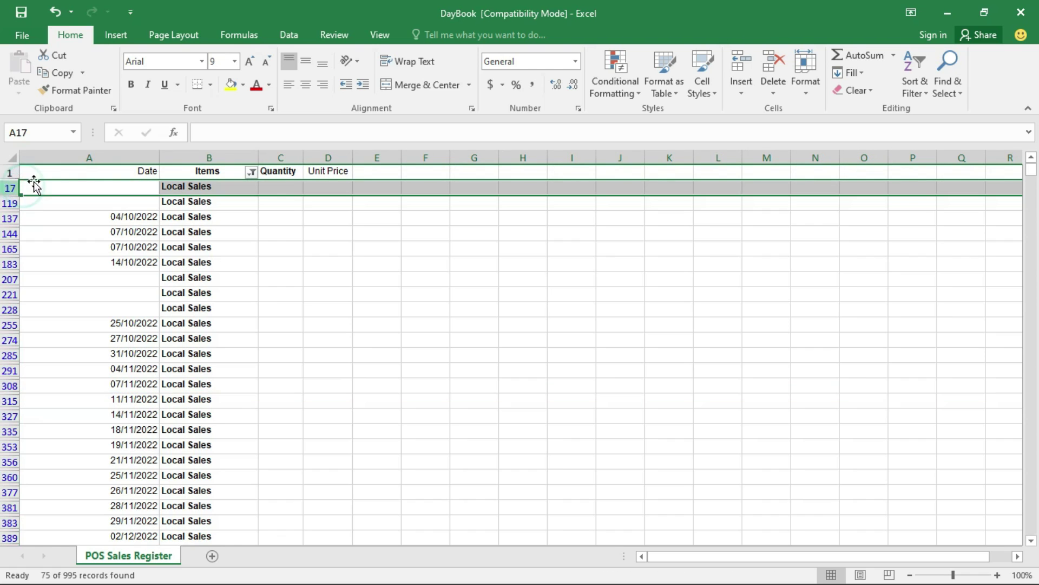
left_click_drag(9, 187, 38, 579)
key("Delete")
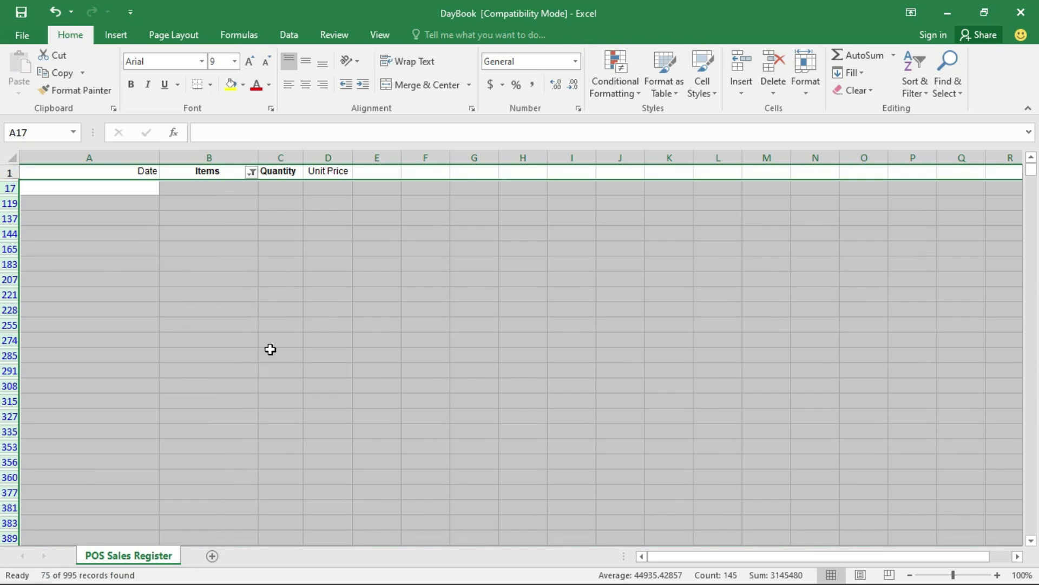
Turn off the AutoFilter on the header row so all remaining item lines show
scroll(334, 275, "down", 1)
scroll(339, 266, "up", 1)
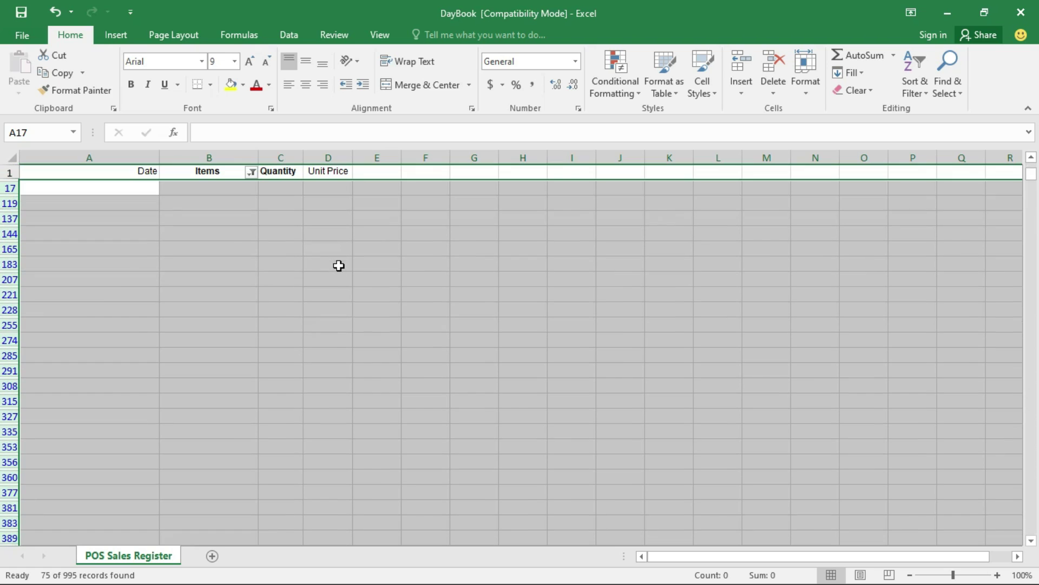
left_click(917, 89)
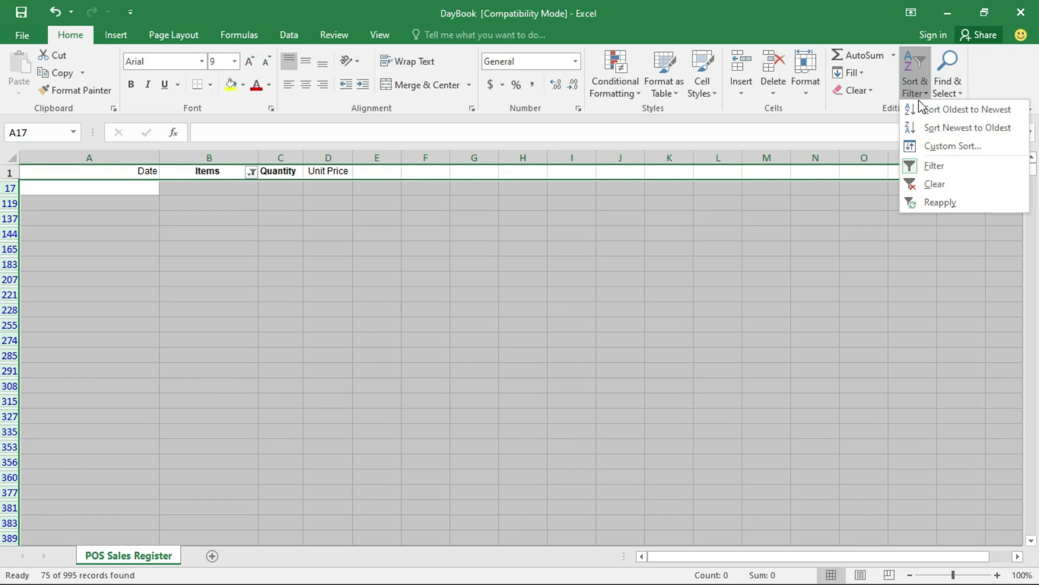
left_click(932, 165)
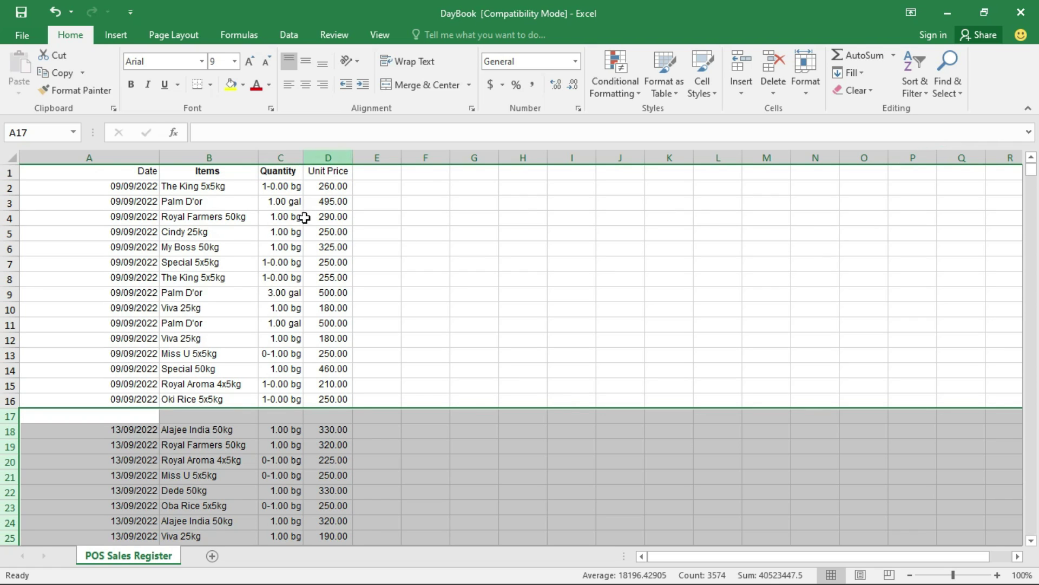
left_click_drag(1031, 170, 1032, 418)
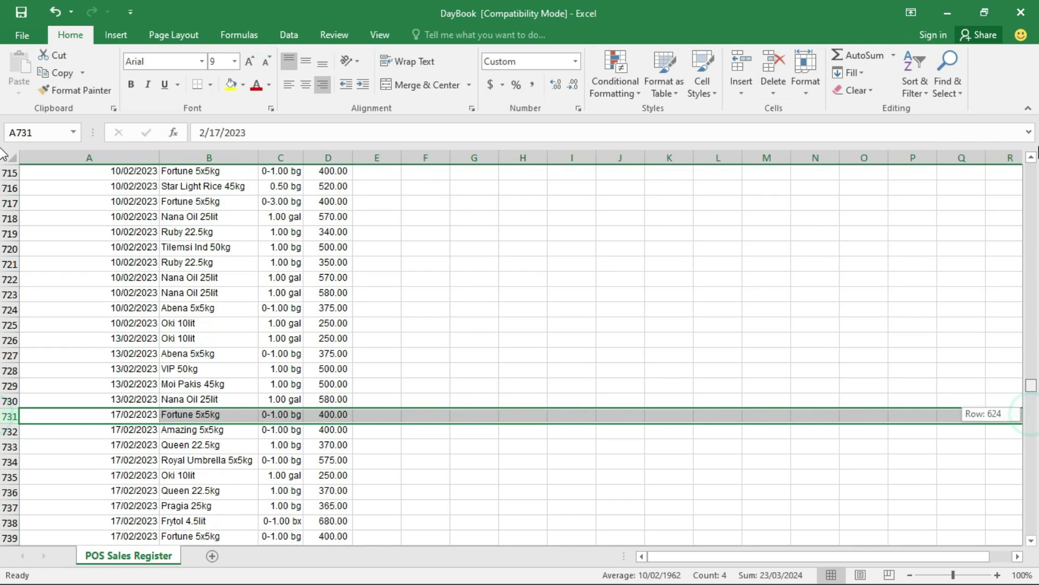
left_click_drag(3, 154, 683, 234)
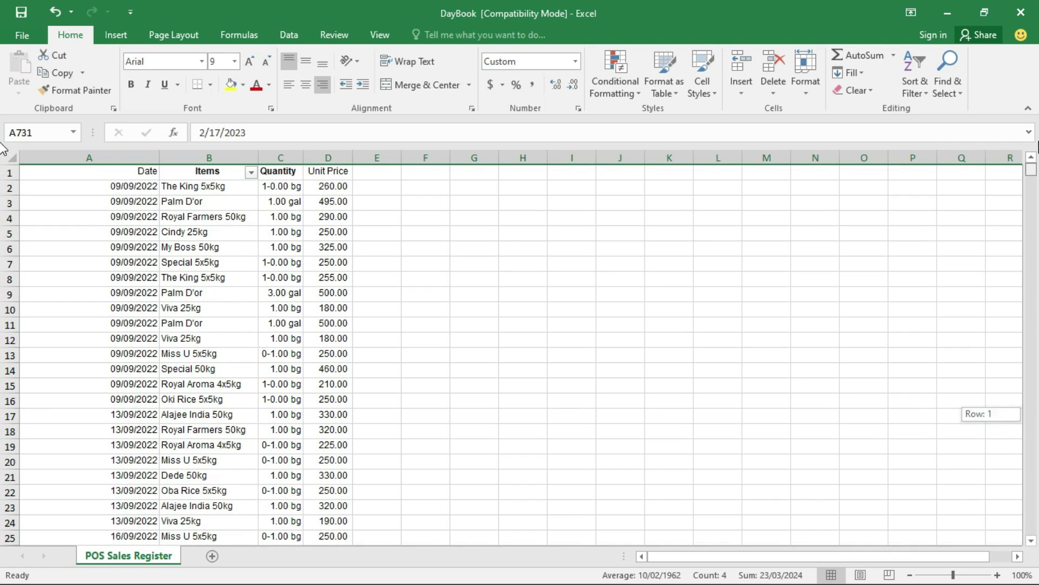
left_click(920, 91)
left_click(930, 167)
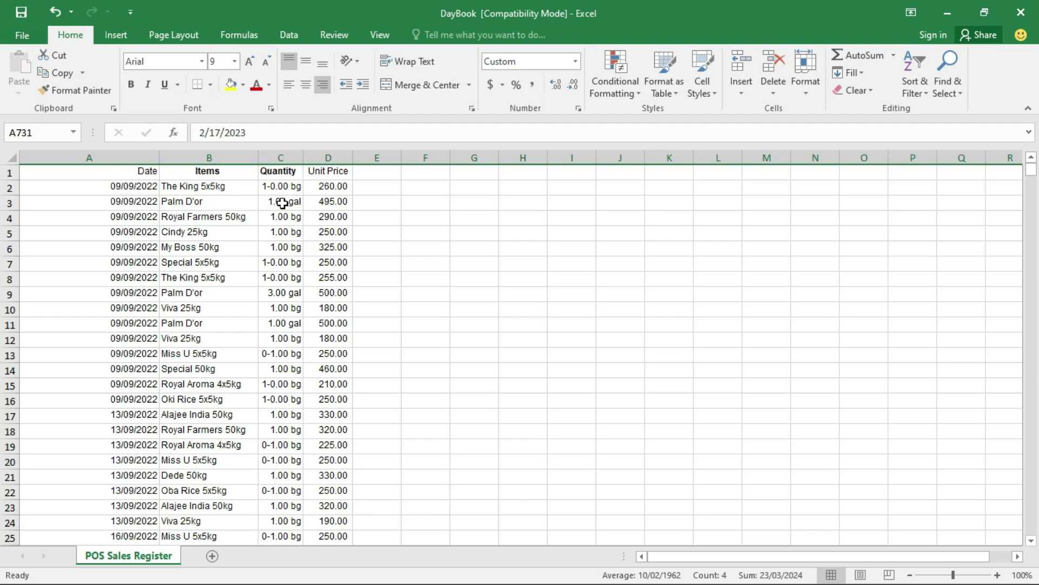
Enter =TRIM(C2) in E2 and fill it down the whole of column E
left_click(373, 186)
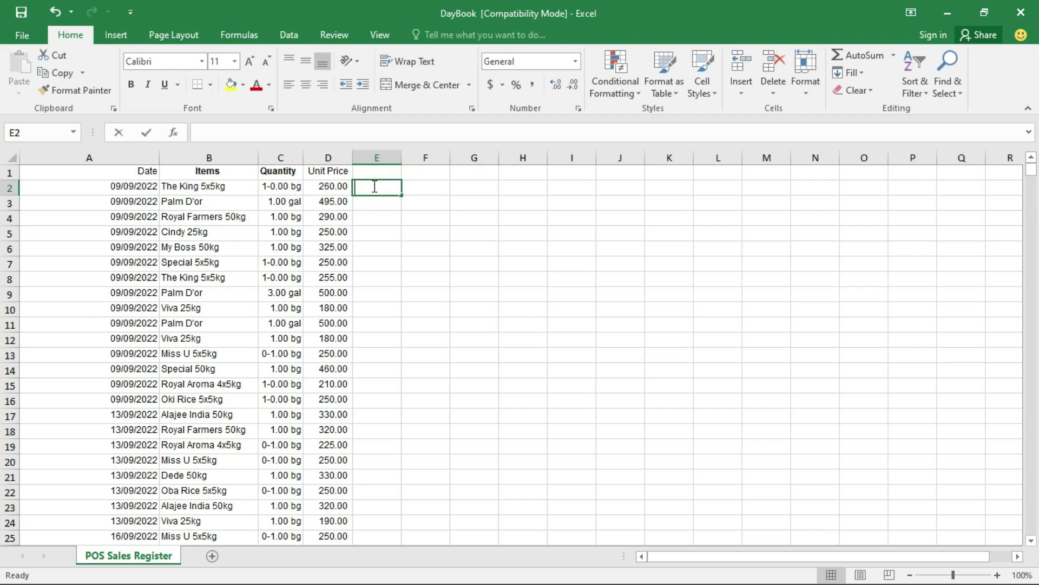
type("=TR")
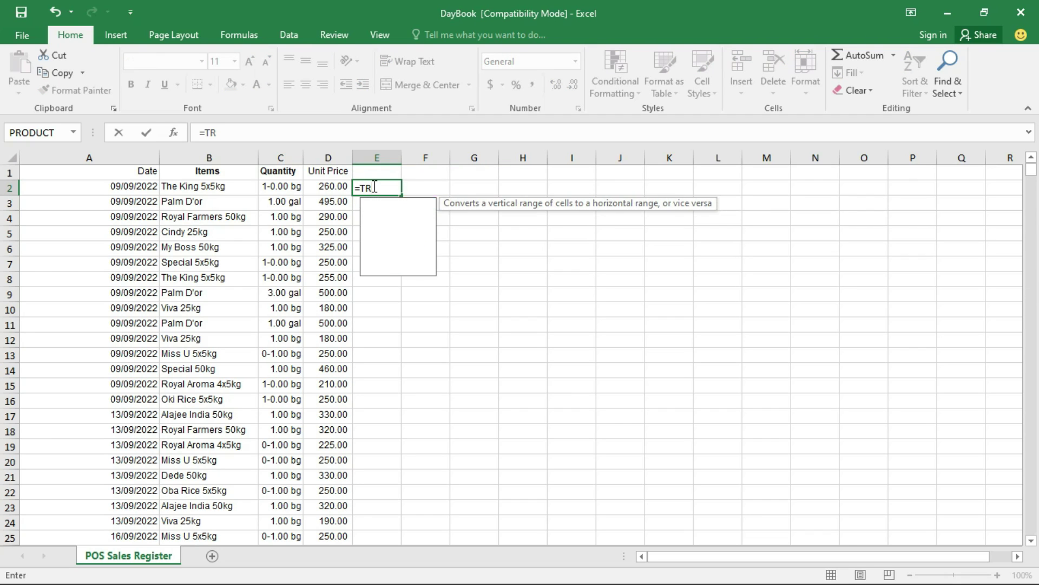
type("IM(")
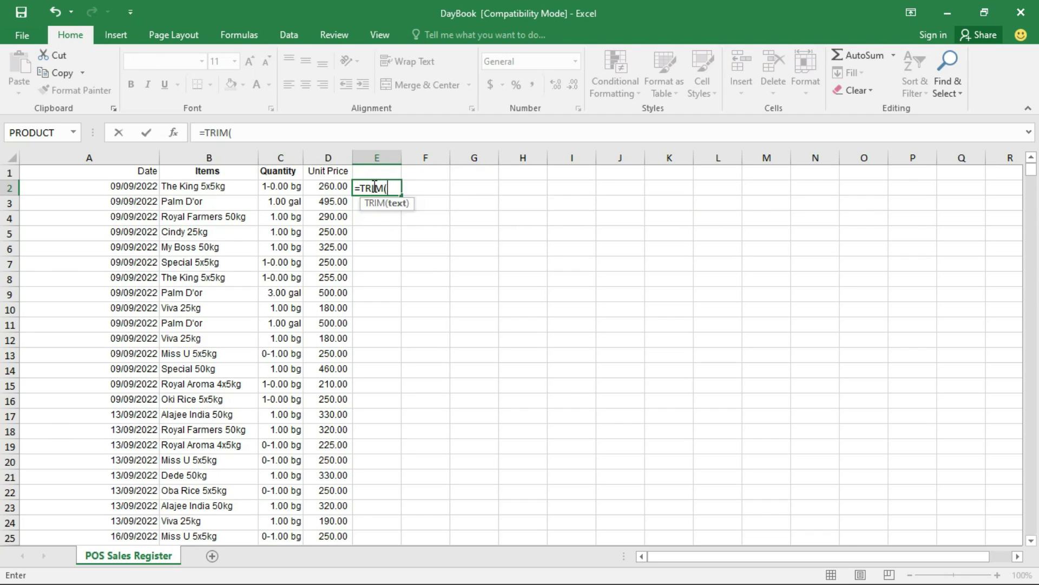
left_click(282, 187)
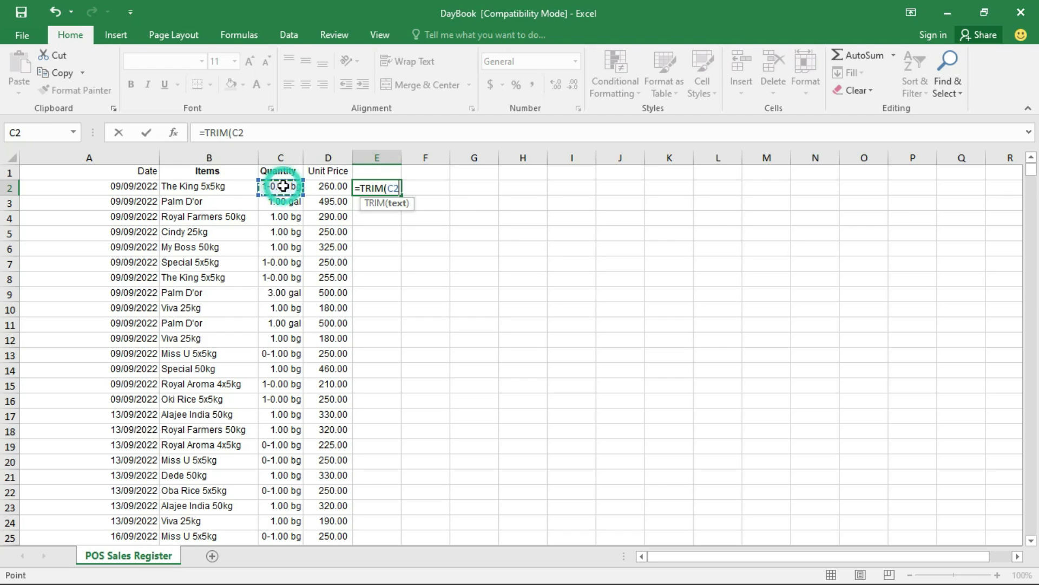
key("Return")
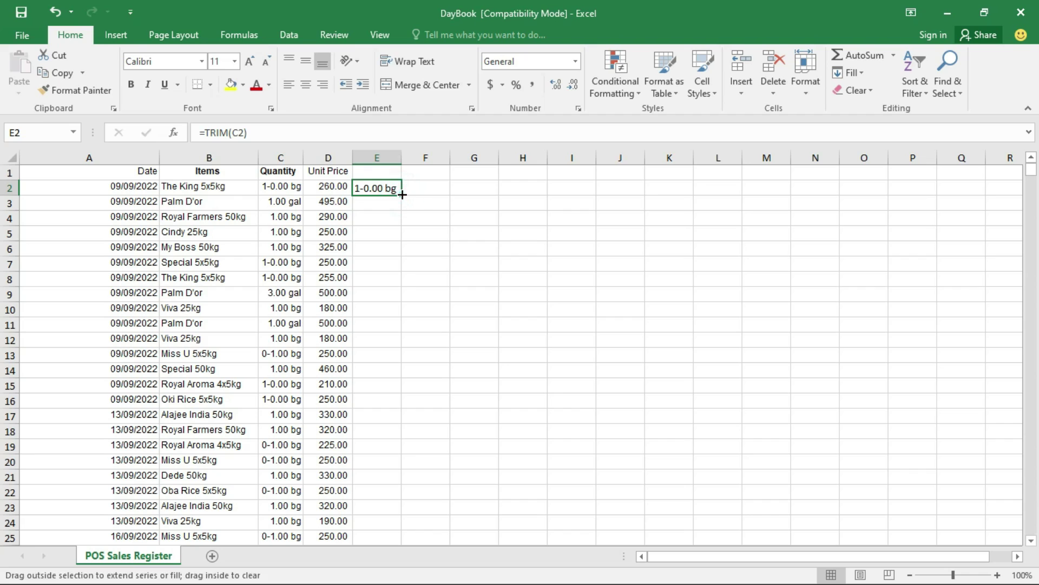
double_click(402, 195)
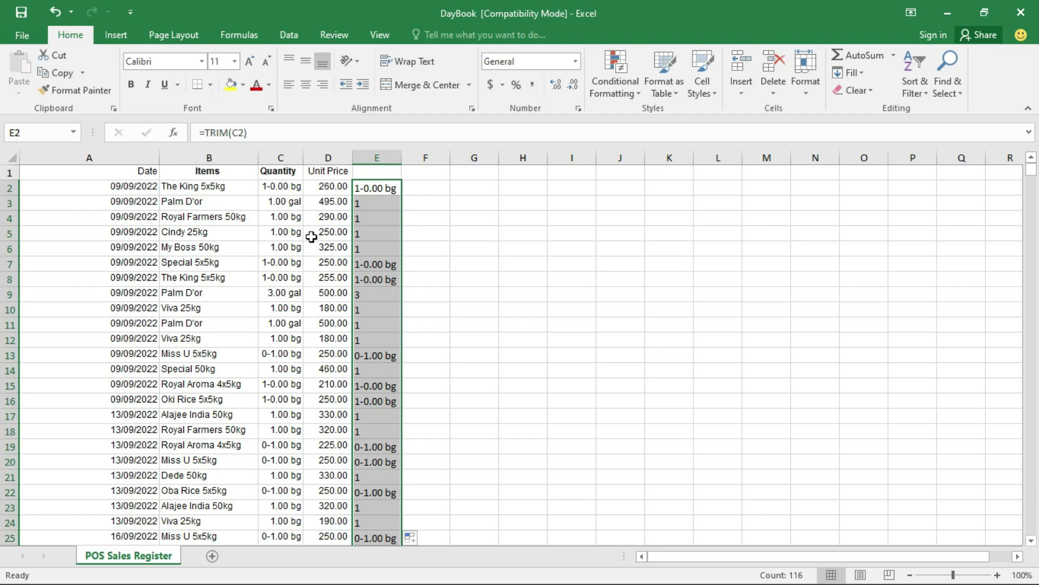
Copy the trimmed quantities from column E and paste them into C2 as values
right_click(379, 188)
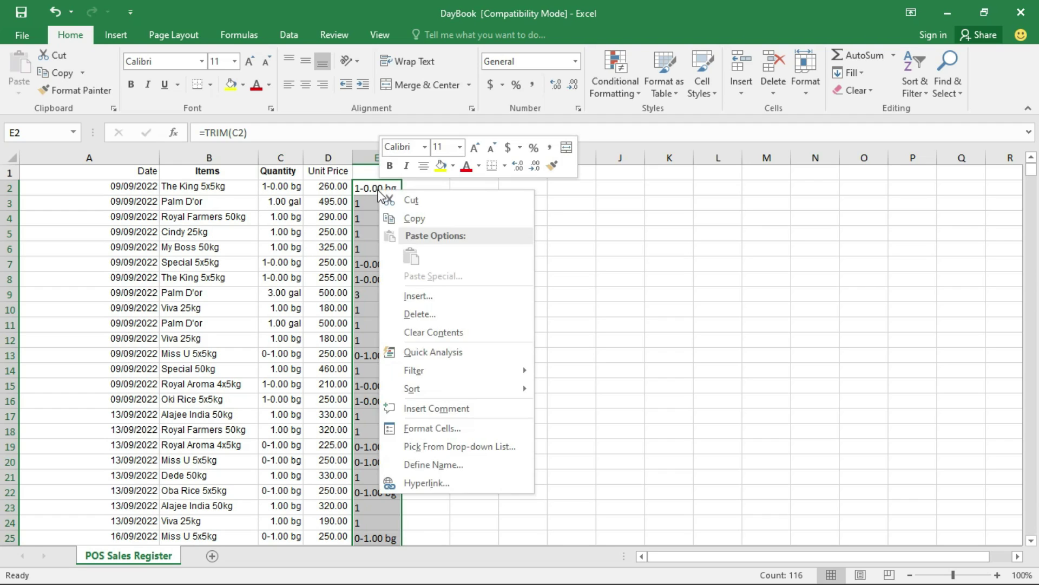
left_click(415, 218)
left_click(280, 187)
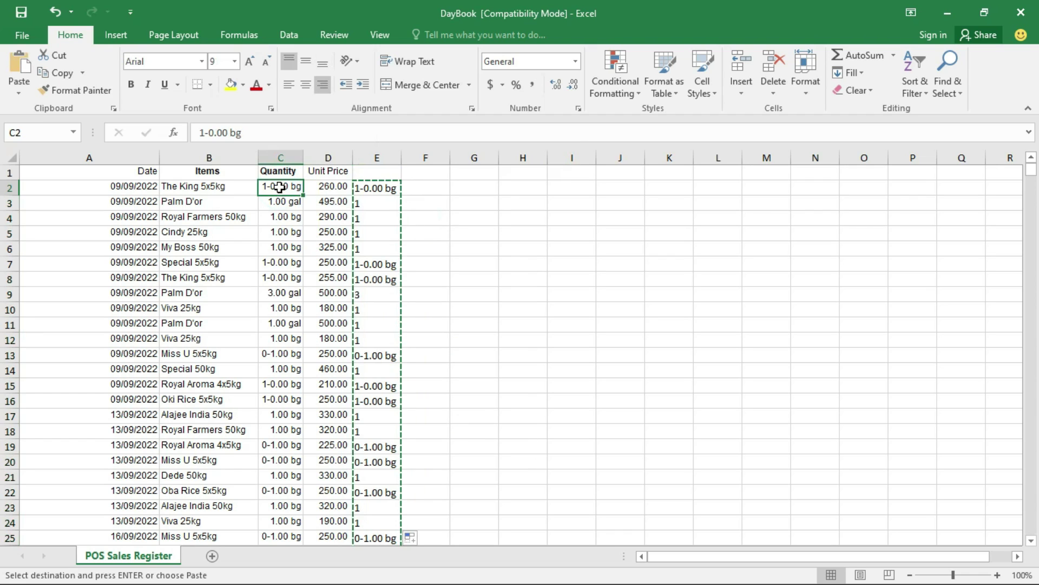
right_click(280, 186)
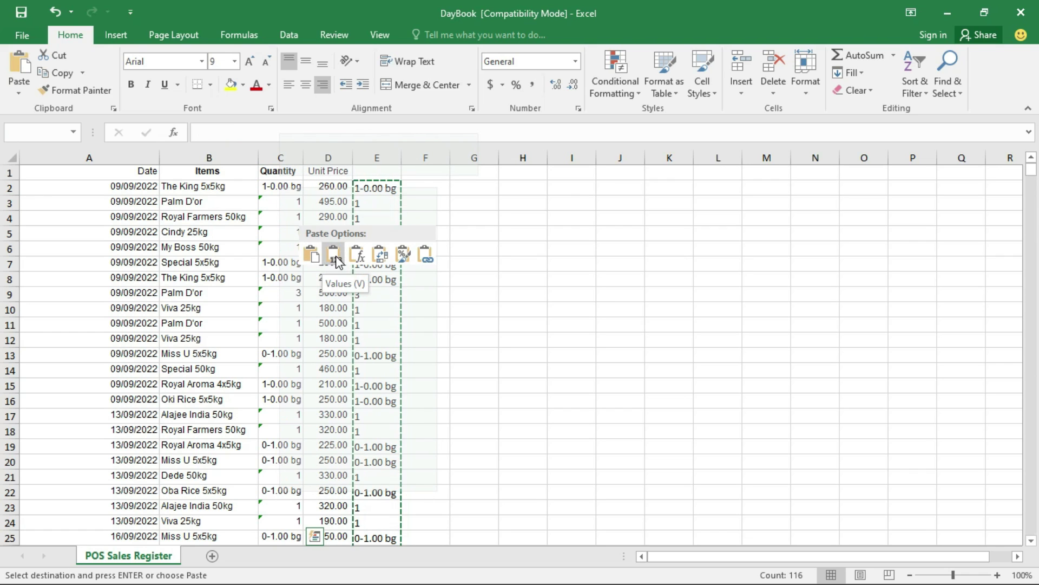
left_click(336, 255)
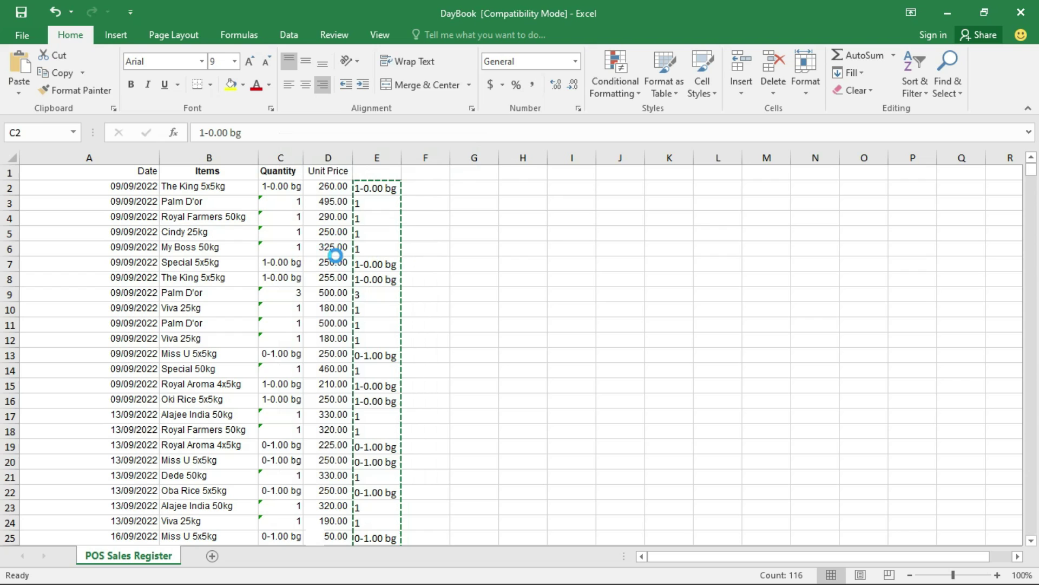
Delete the helper column E, then undo the deletion
left_click(381, 158)
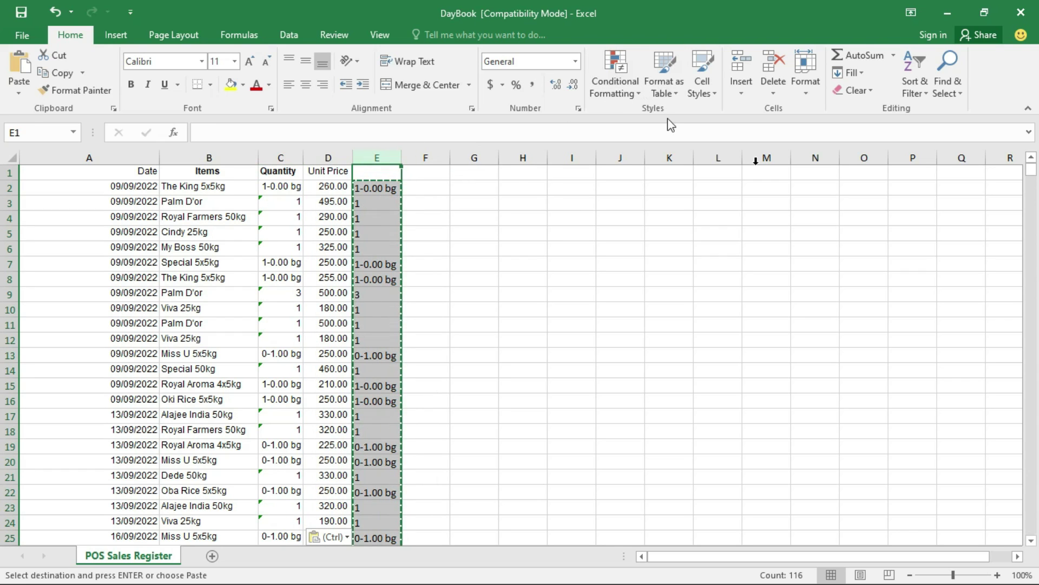
left_click(771, 65)
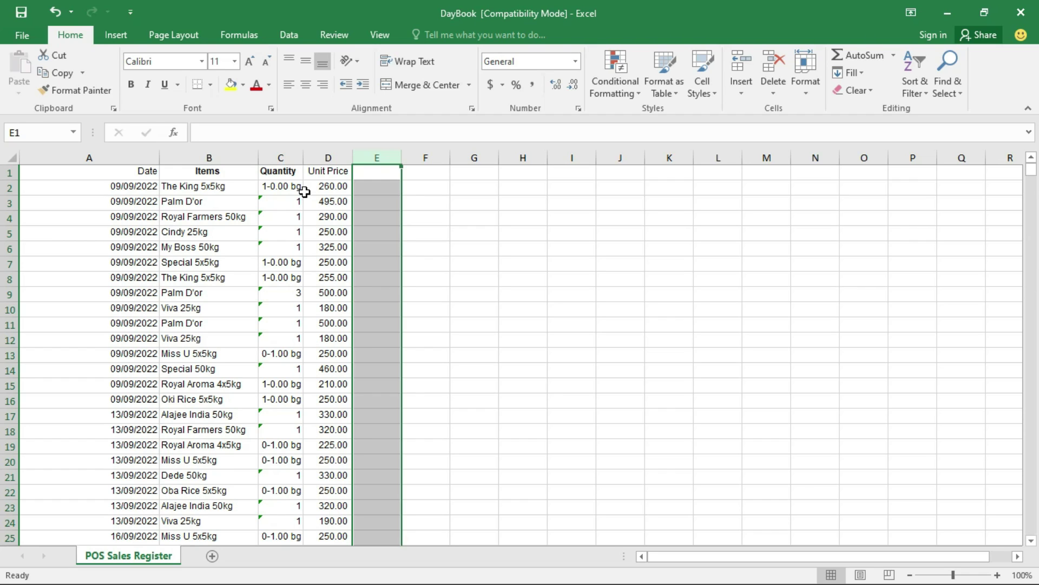
key("ctrl+z")
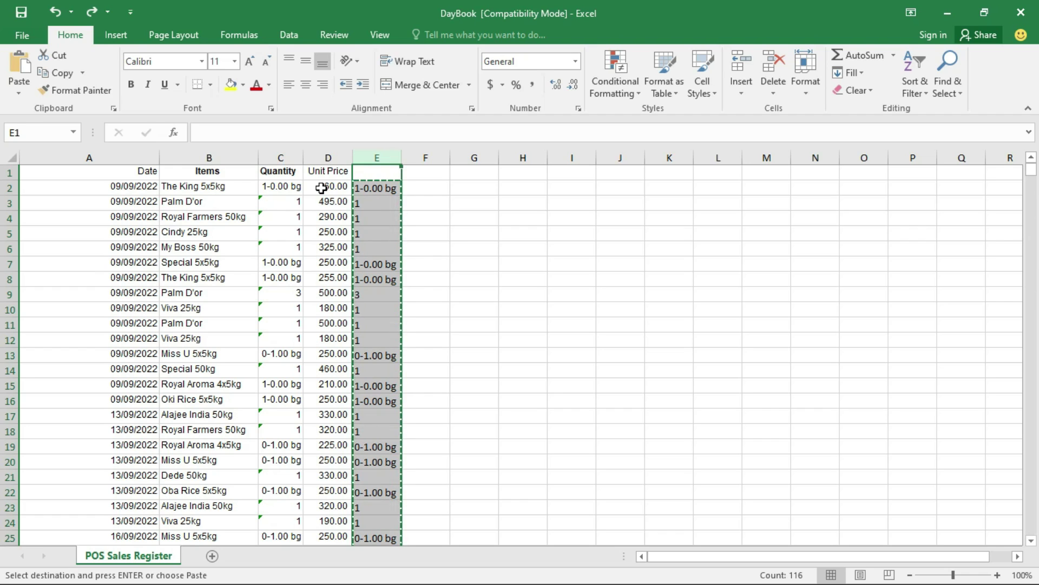
left_click(773, 70)
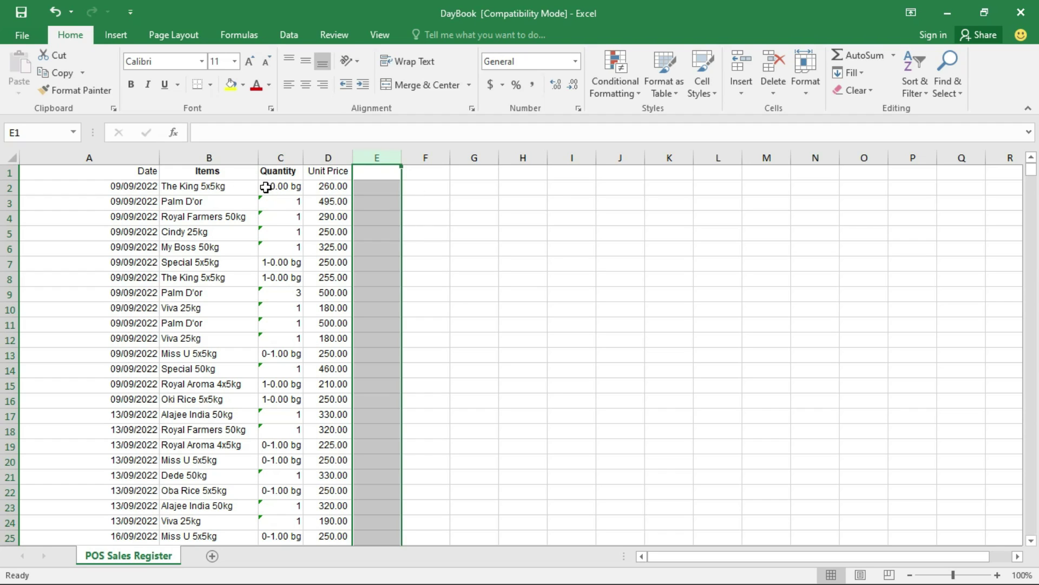
Enter =LEFT(C2,1)+0 in E2 to turn the first Quantity character into a number
left_click(380, 189)
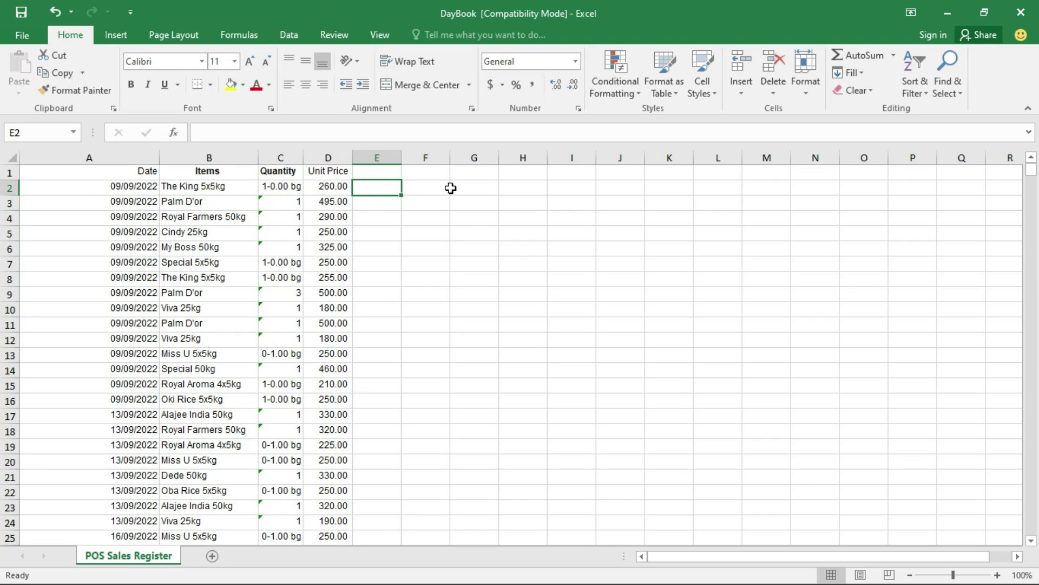
type("=left")
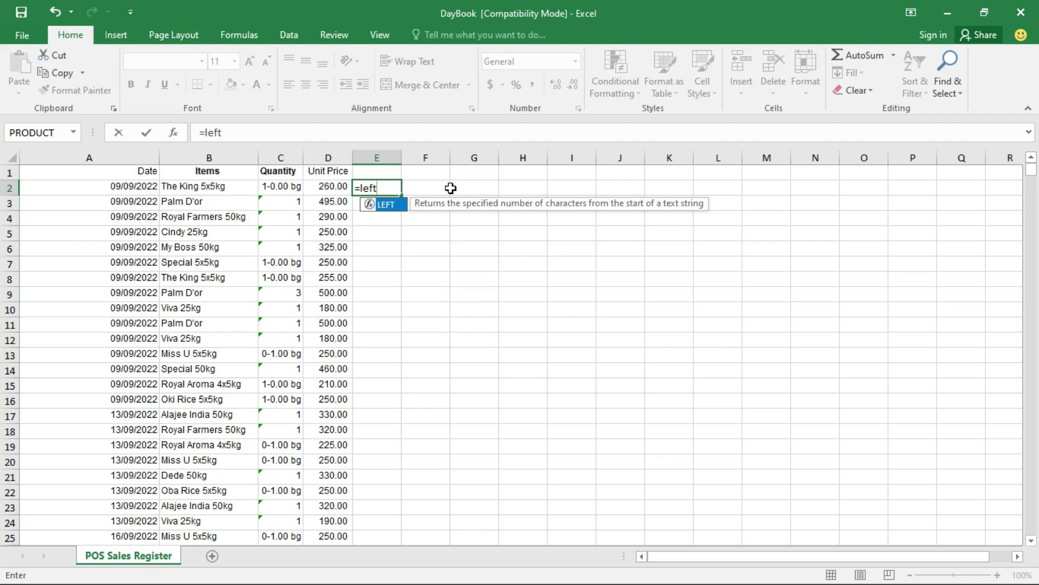
key("Tab")
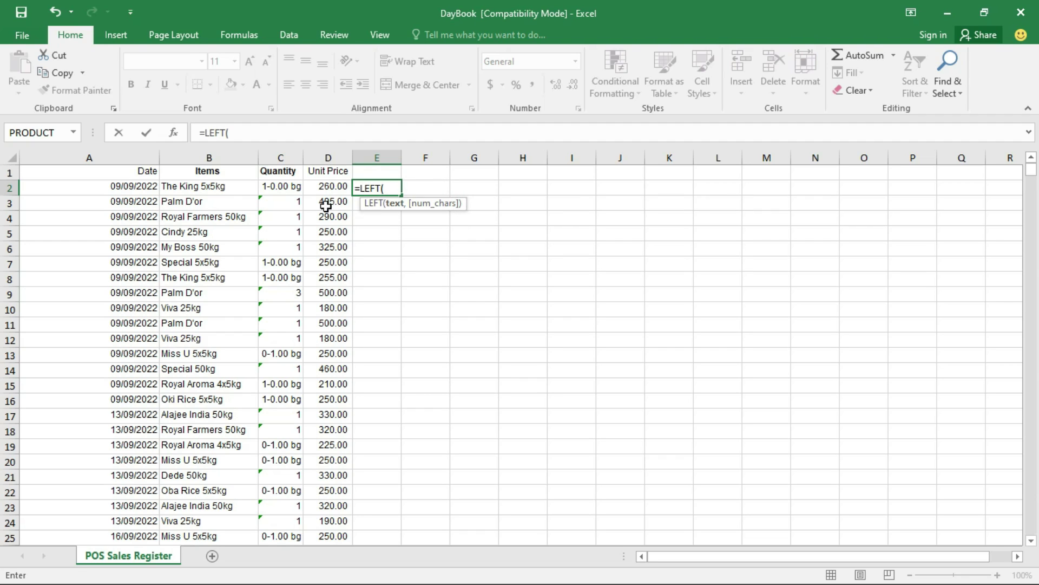
left_click(277, 189)
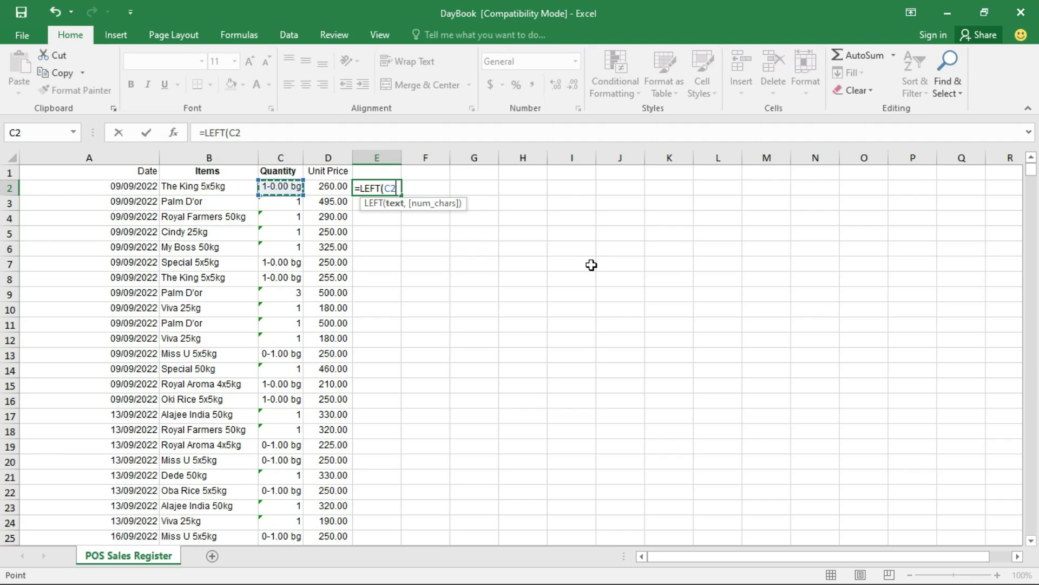
type(",1)+0")
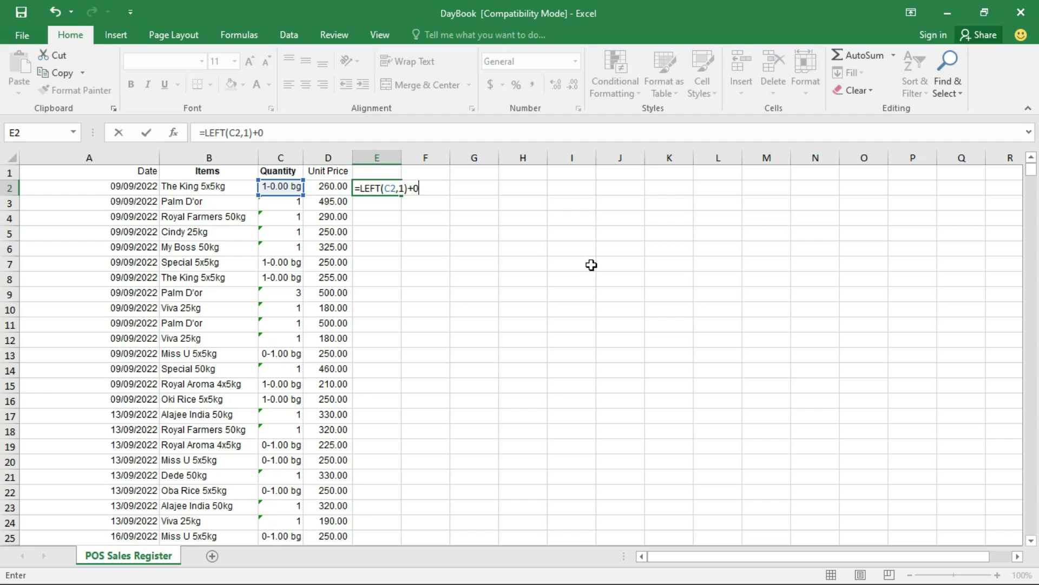
key("Return")
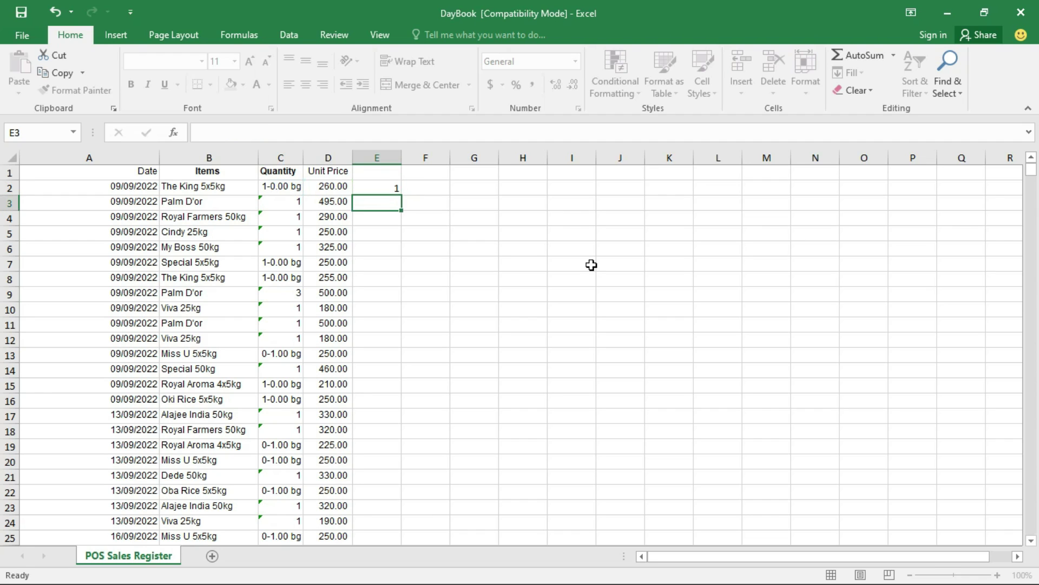
Fill the E2 LEFT formula down to E12 and inspect the Quantity value in C13
left_click(376, 183)
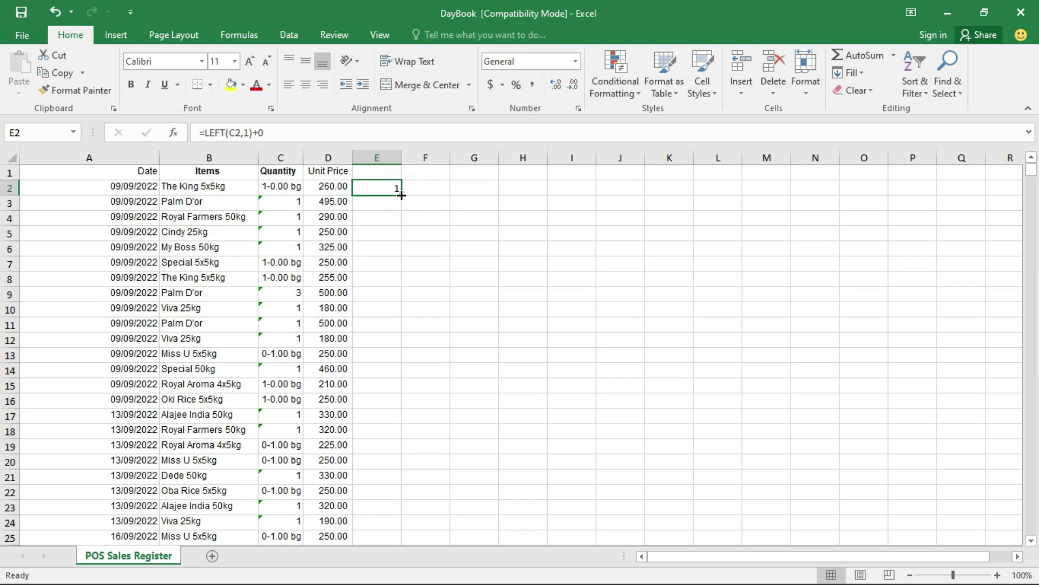
left_click_drag(401, 195, 392, 351)
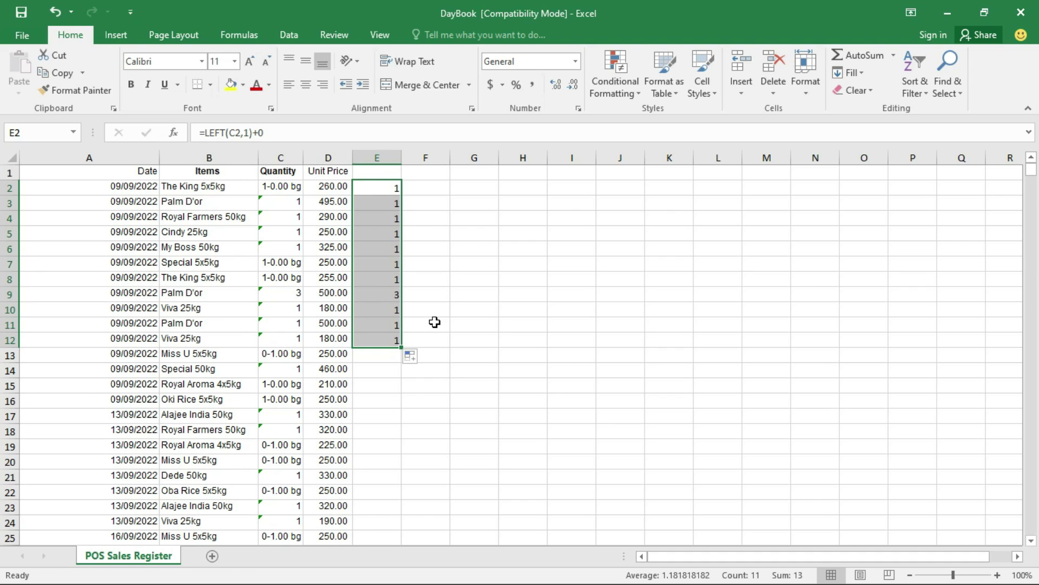
scroll(436, 324, "down", 5)
scroll(381, 286, "up", 3)
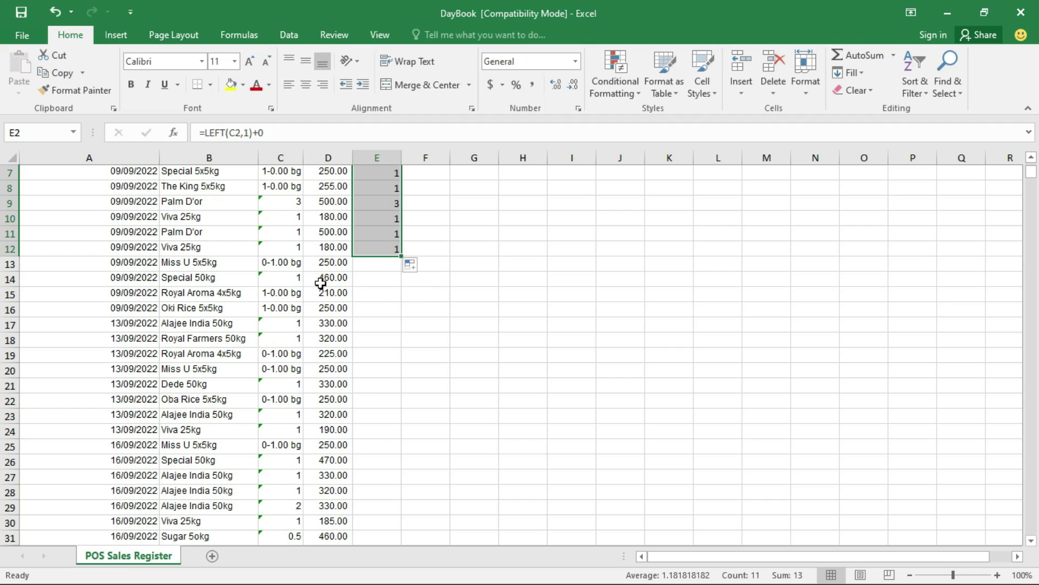
left_click(278, 263)
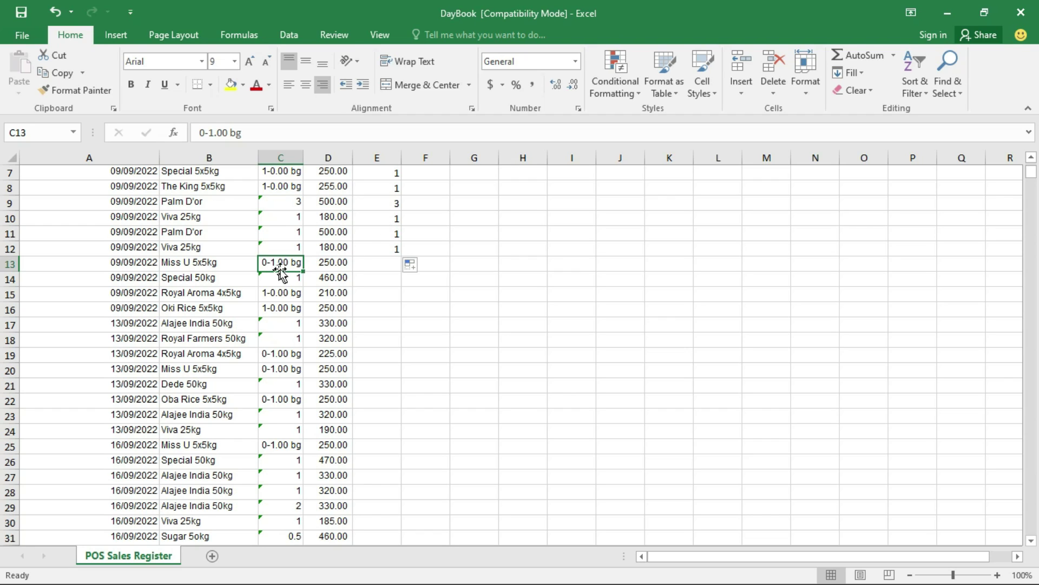
Enter =MID(C13,3,1)+0 in E13 so it returns the quantity 1
left_click(371, 265)
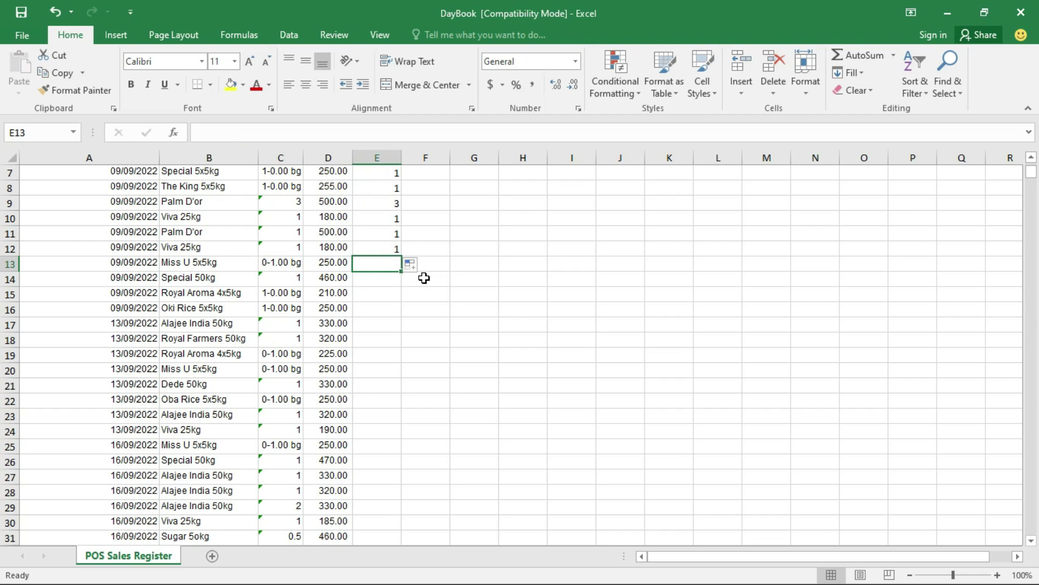
type("=")
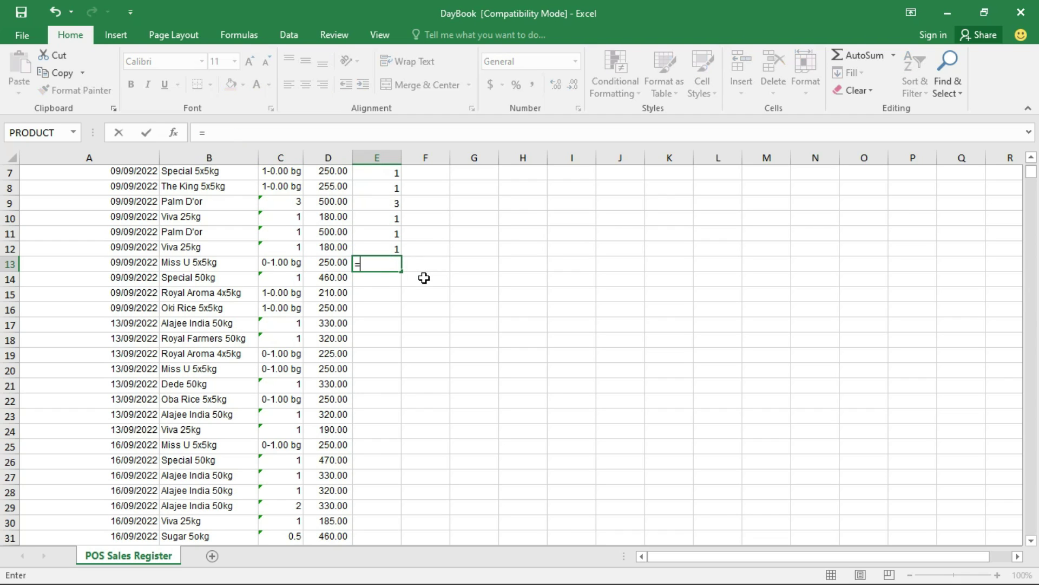
type("mid")
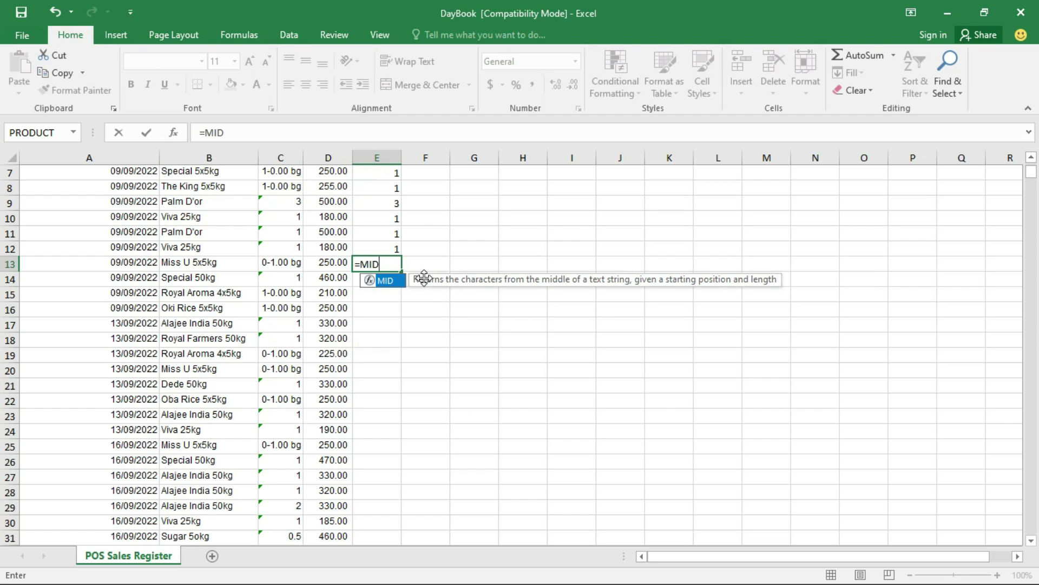
key("Tab")
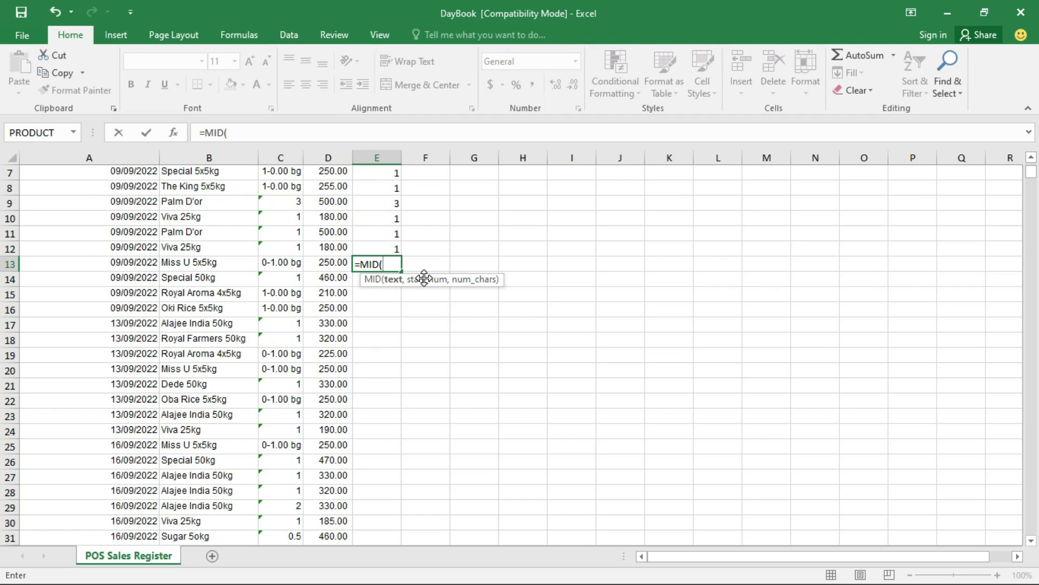
left_click(284, 265)
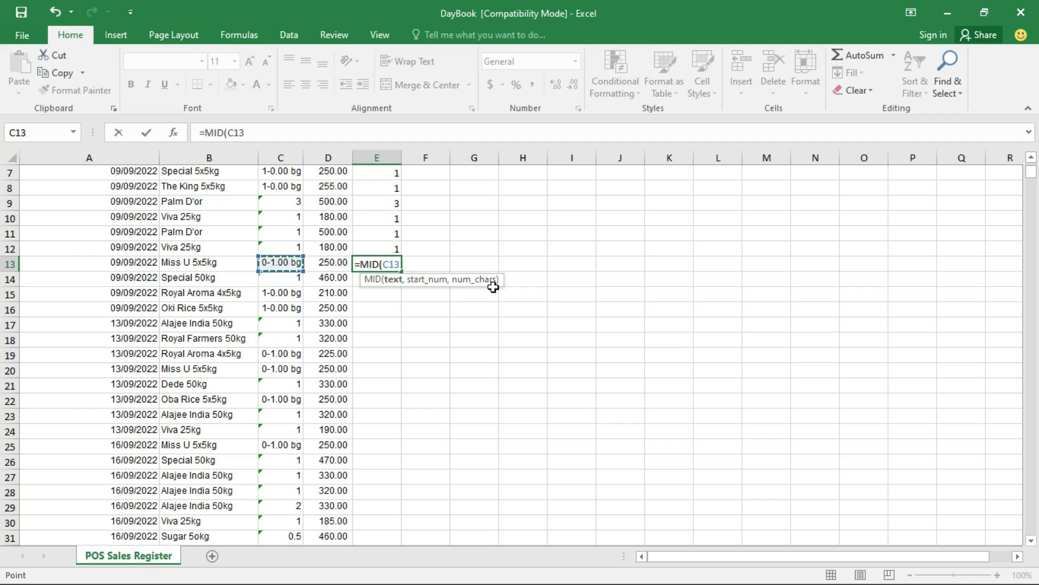
type(",")
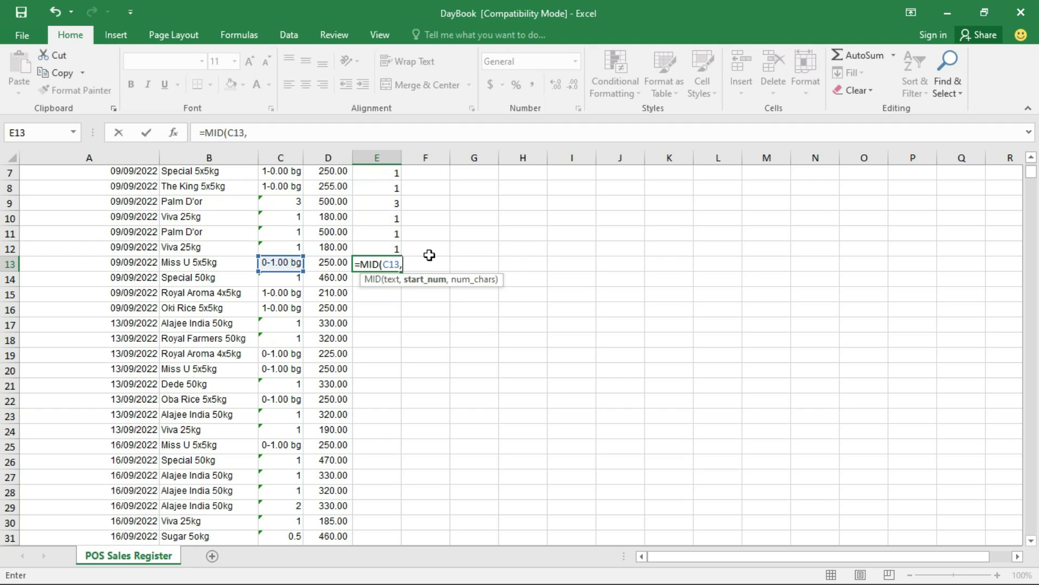
type("3,")
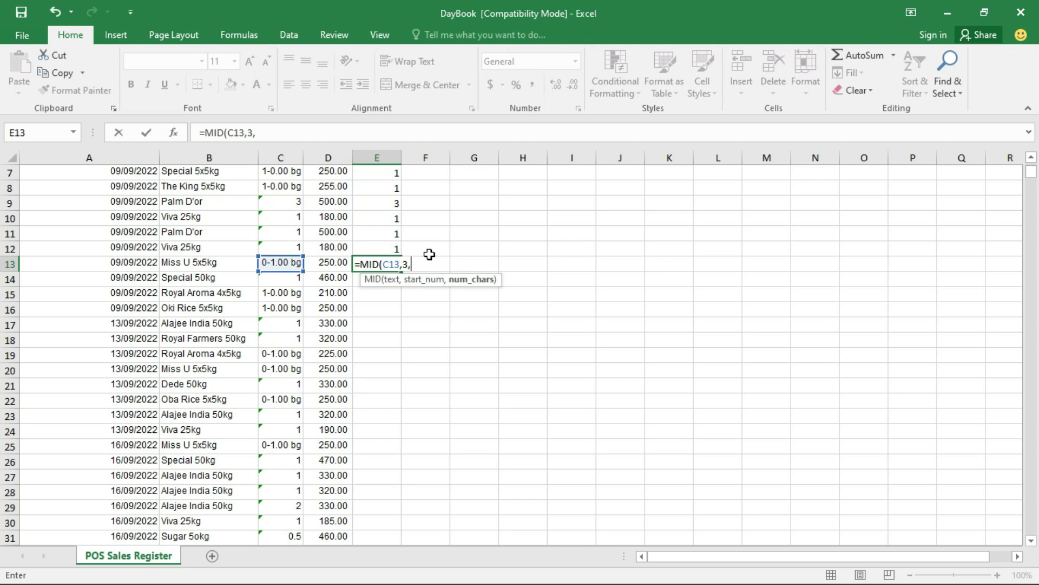
type("1")
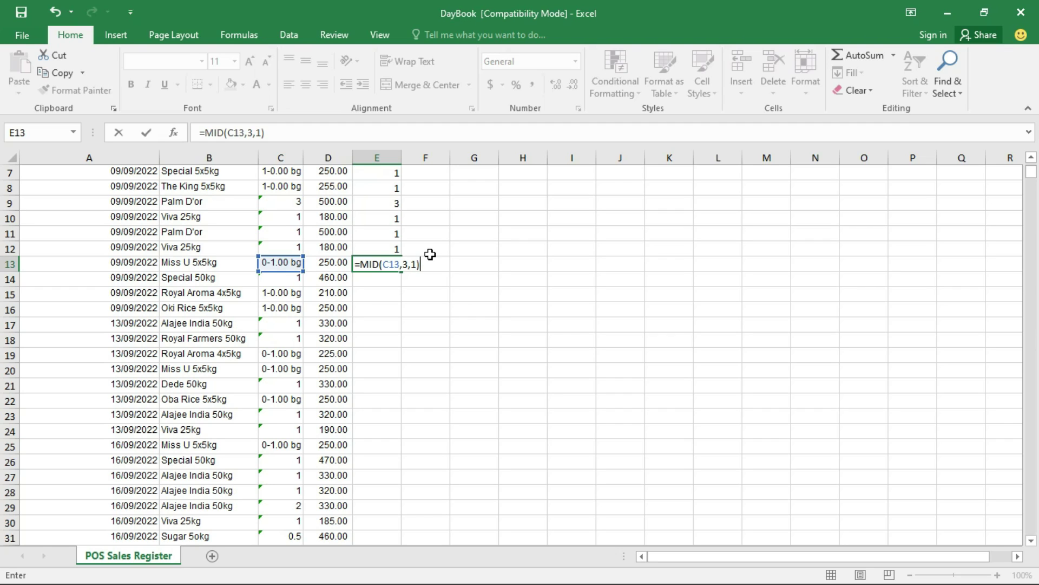
type("0")
key("Return")
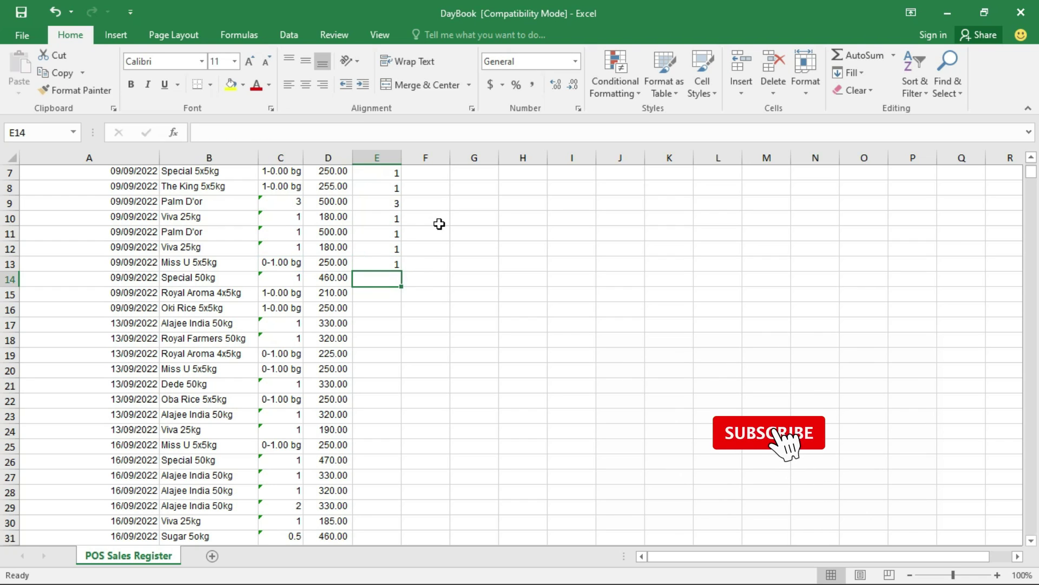
Reselect E13 and start overwriting it with an entry beginning with 9
left_click(390, 263)
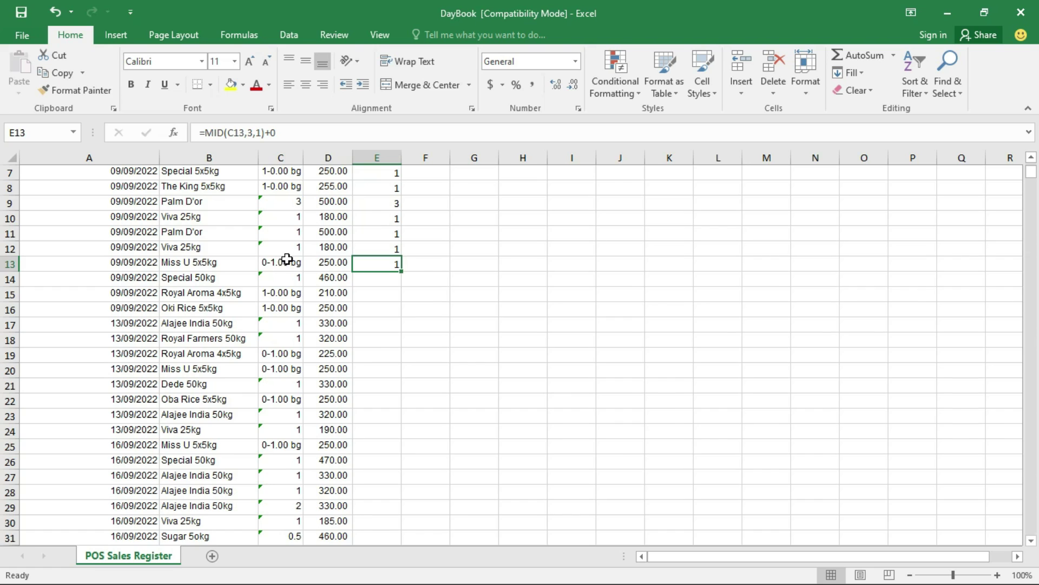
scroll(283, 256, "up", 2)
scroll(285, 256, "down", 3)
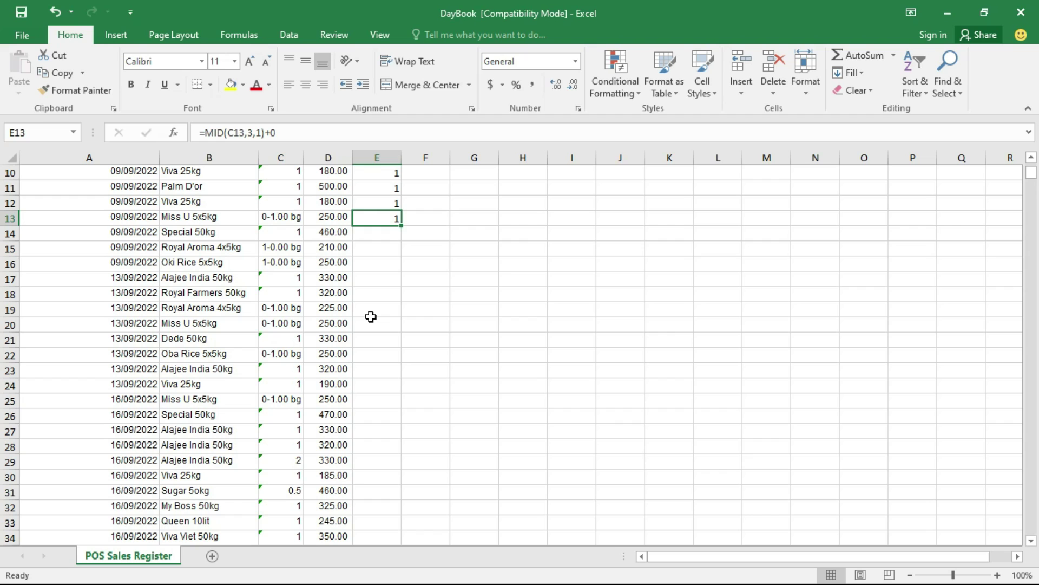
type("9")
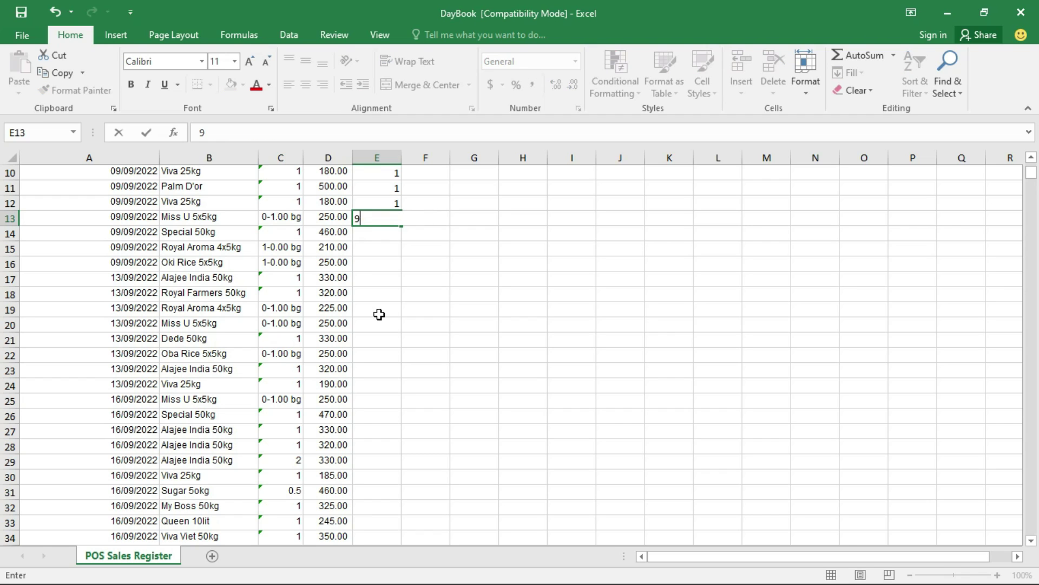